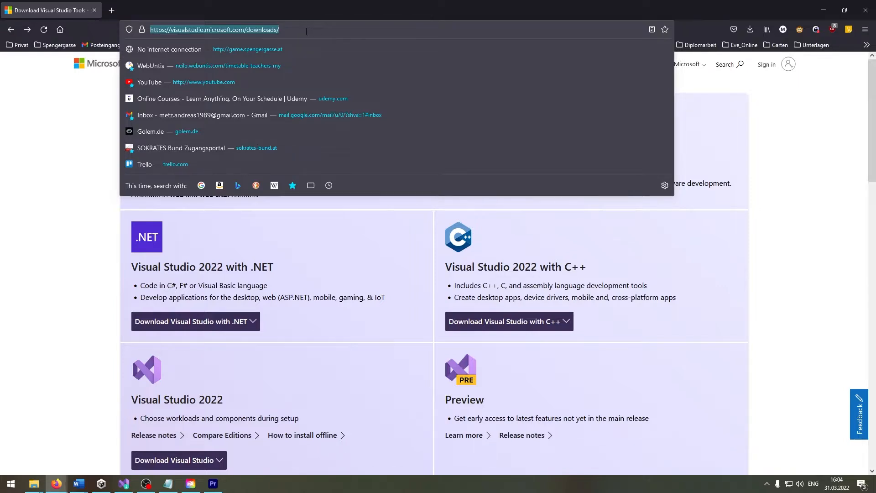
Step: Download the free Community 2022 edition from the Visual Studio 2022 section of the downloads page
left_click(77, 322)
scroll(75, 330, "down", 3)
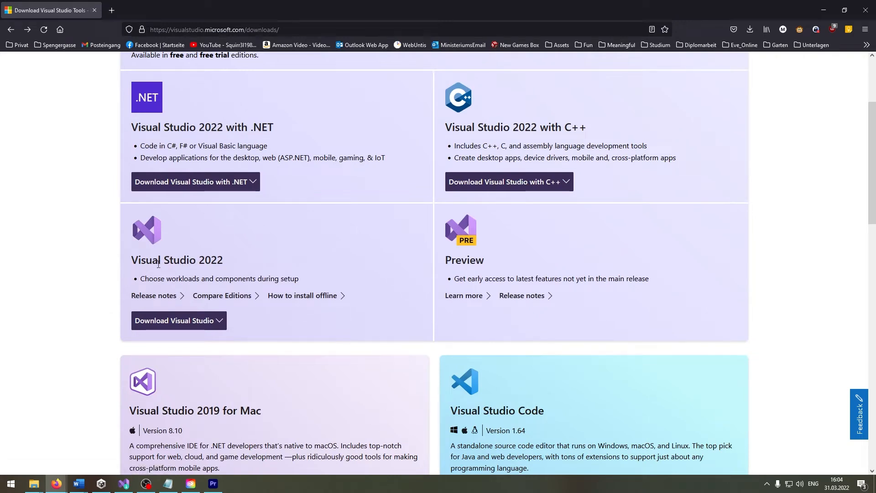
left_click_drag(133, 259, 229, 256)
left_click(222, 328)
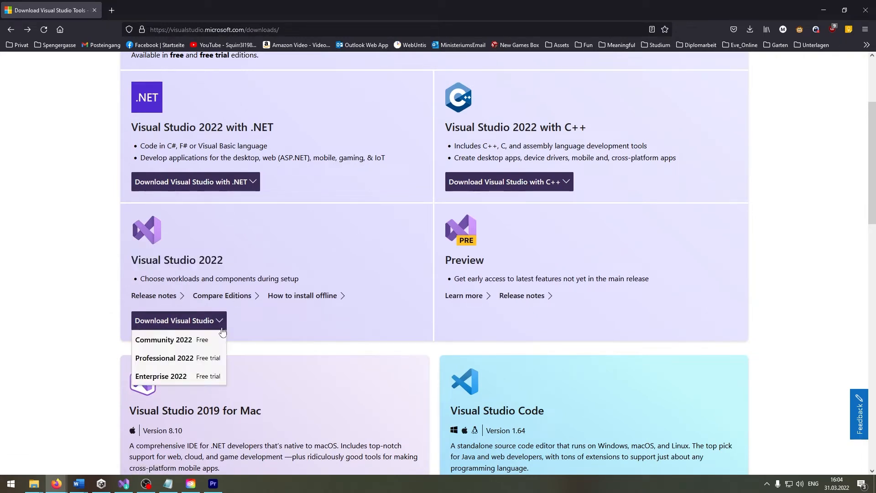
left_click(172, 342)
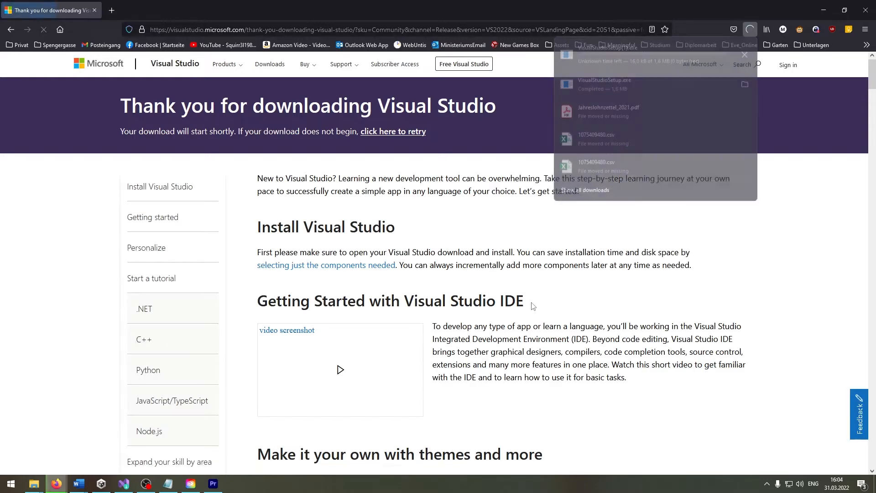
Step: Run the downloaded Visual Studio setup file and continue through the installer notices to the workload selection
left_click(656, 52)
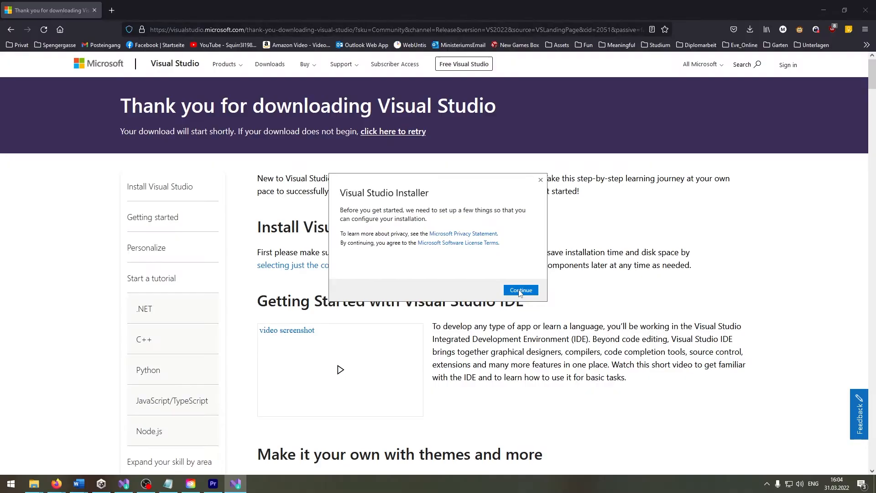
left_click(519, 288)
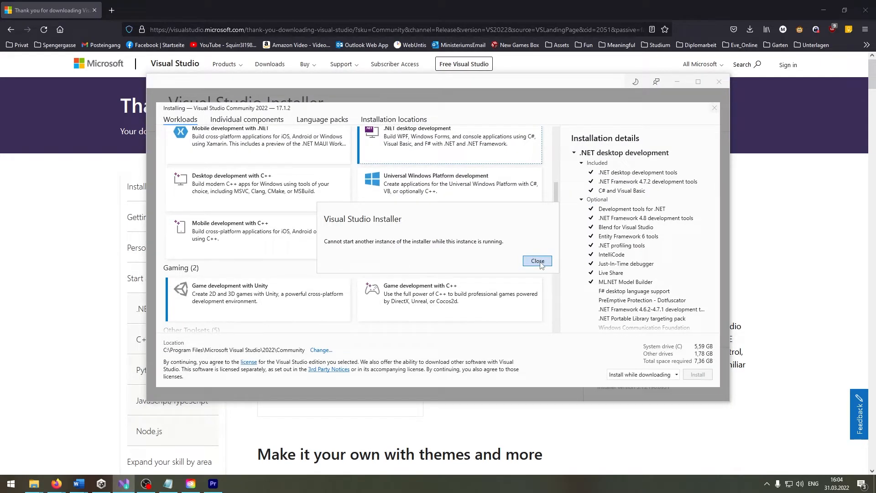
left_click(537, 261)
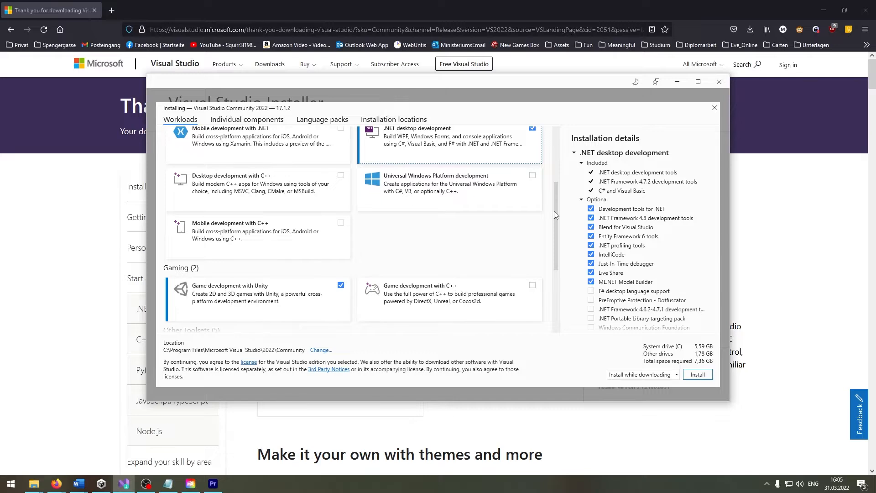
Step: Review the workloads and install Visual Studio Community 2022 with .NET desktop development and Game development with Unity
left_click_drag(553, 211, 566, 170)
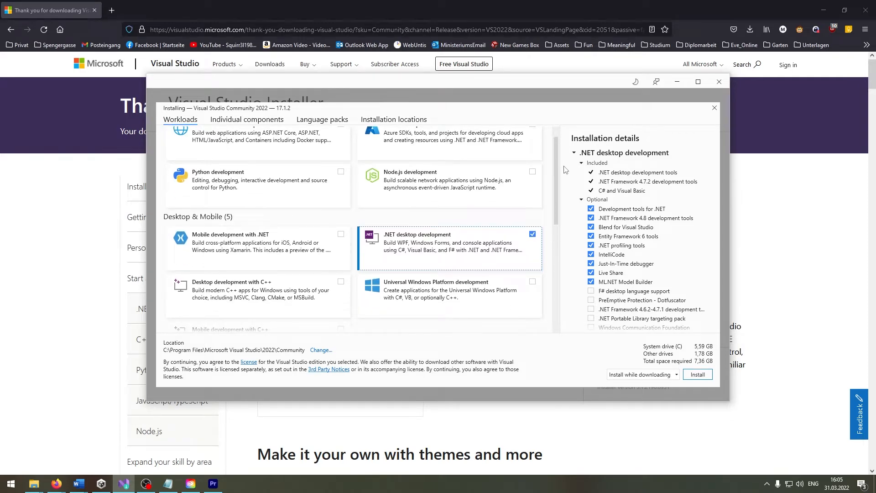
scroll(529, 184, "down", 4)
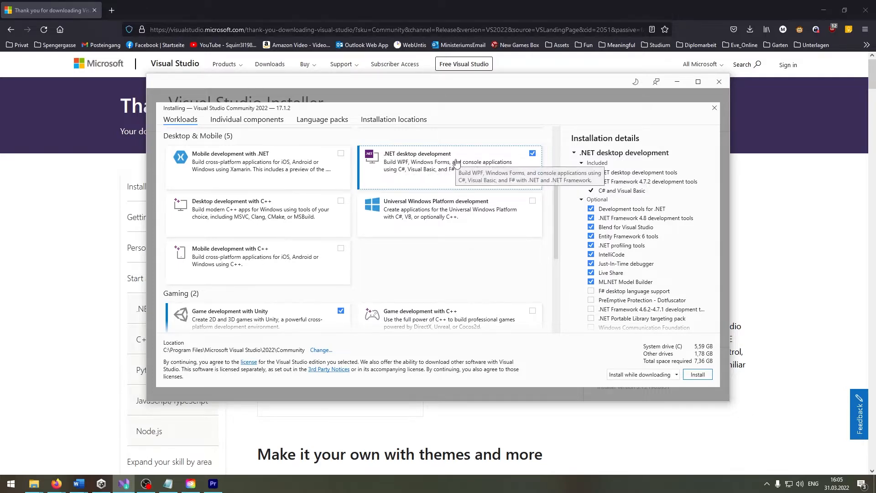
scroll(555, 205, "down", 4)
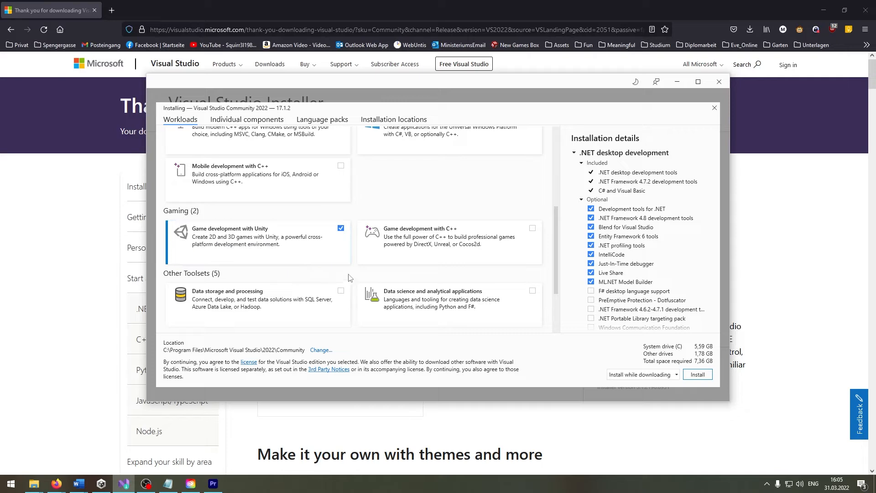
left_click_drag(554, 250, 561, 226)
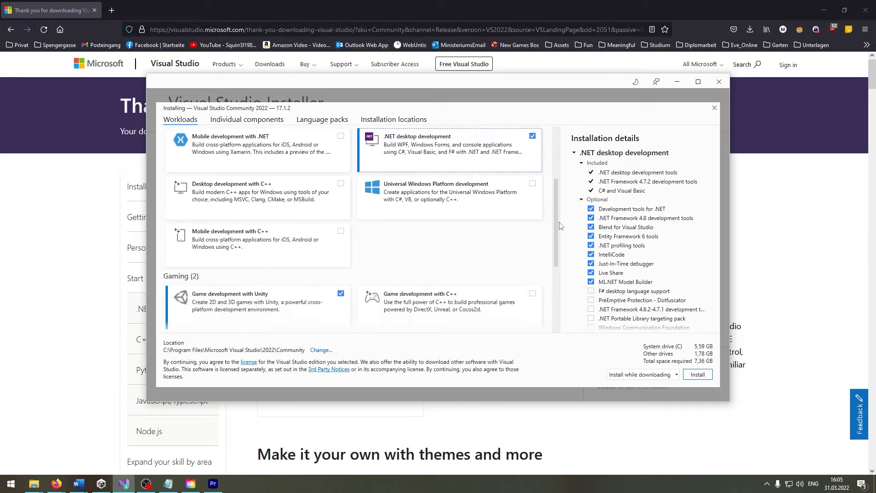
left_click(698, 375)
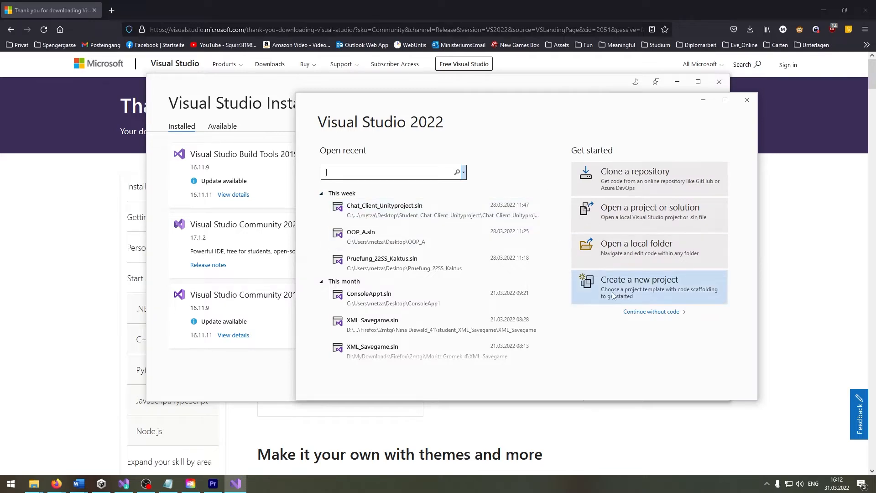
Step: Start a new project from the C# Console App template and name it MyFirstProgram
left_click(653, 292)
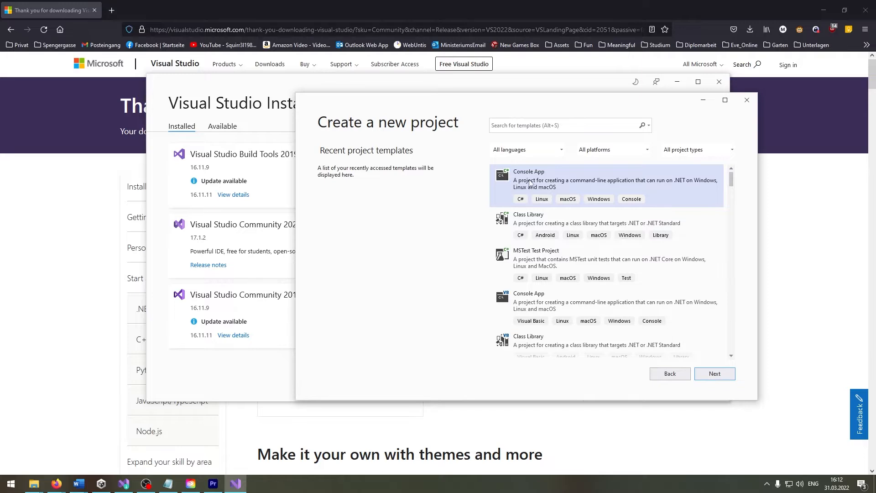
left_click(713, 374)
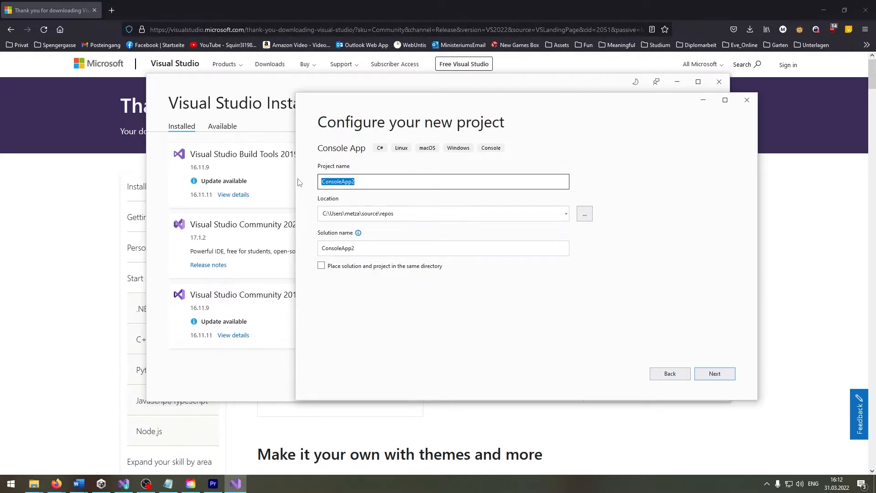
type("MyFirstProgram")
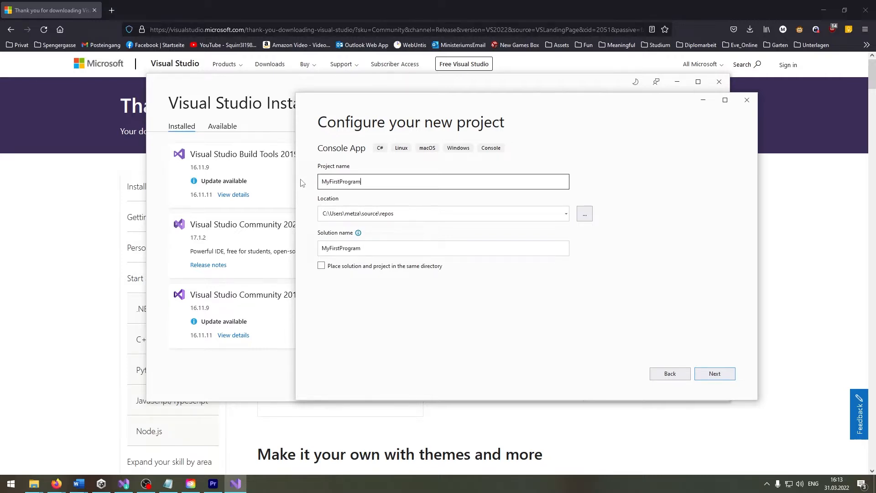
Step: Set the new project's location to the Desktop folder
left_click(390, 220)
left_click(584, 213)
left_click(343, 174)
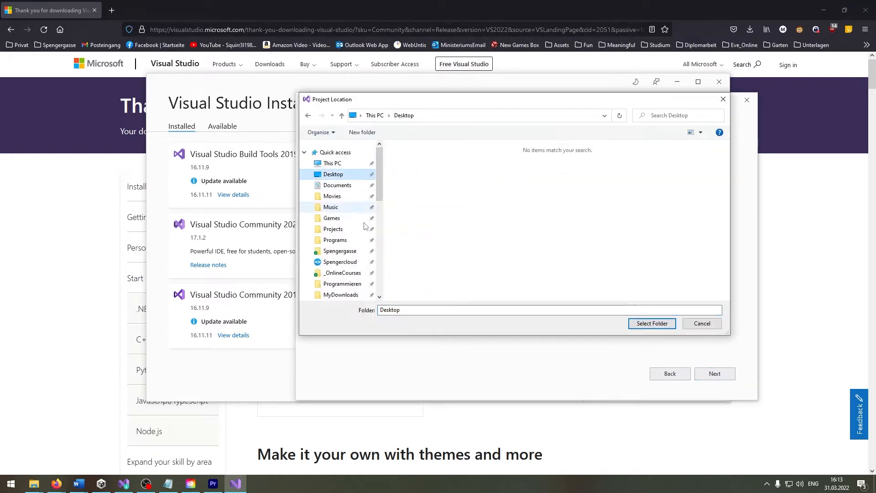
left_click(660, 325)
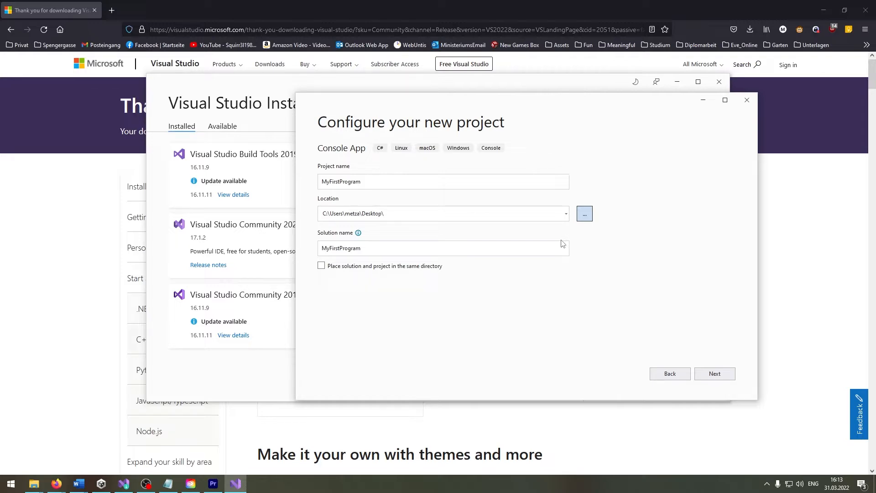
left_click(497, 213)
left_click(497, 213)
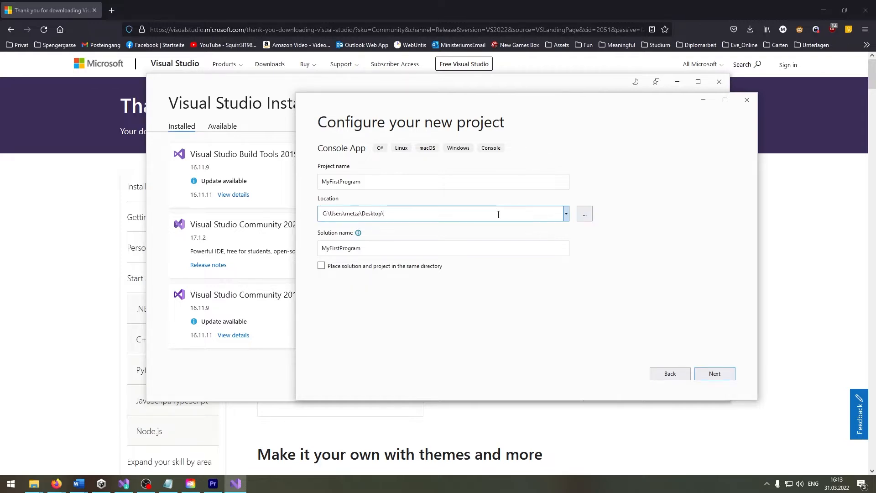
Step: Keep the solution name MyFirstProgram and create the project with the .NET 6.0 (Long-term support) framework
left_click(438, 254)
left_click(713, 374)
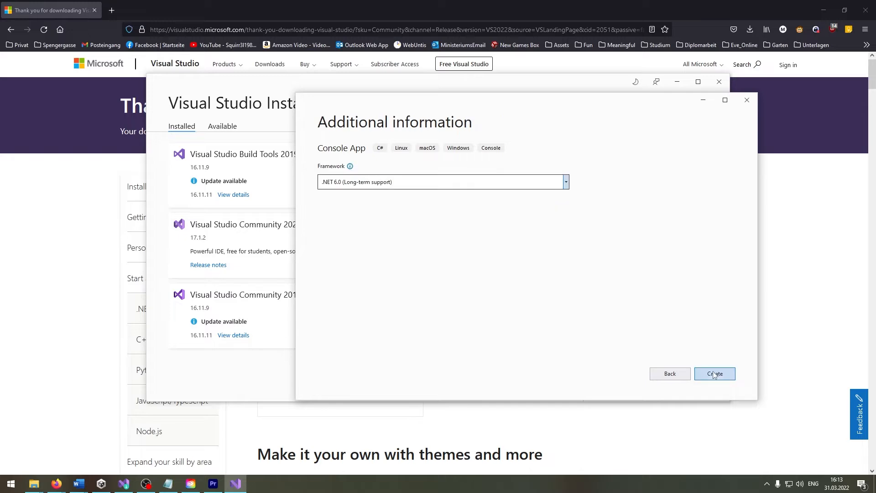
left_click(719, 375)
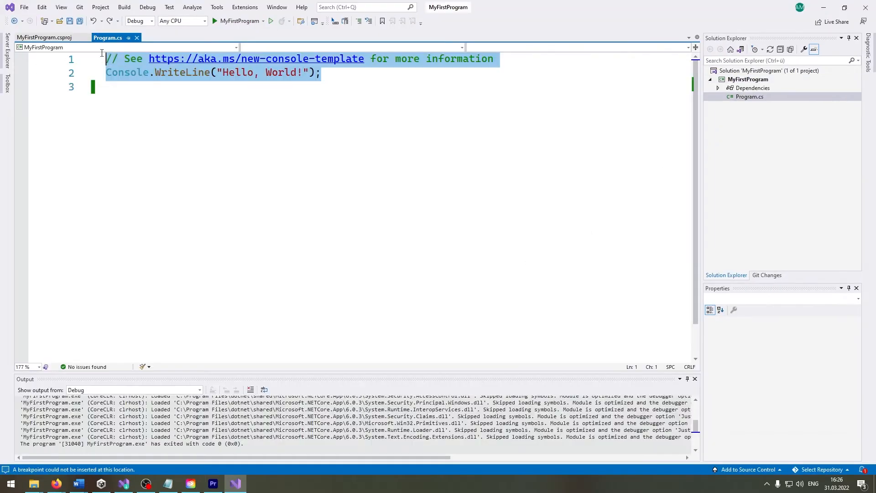
Step: Run MyFirstProgram to test its Hello World output, then close the debug console
left_click(339, 95)
left_click(238, 21)
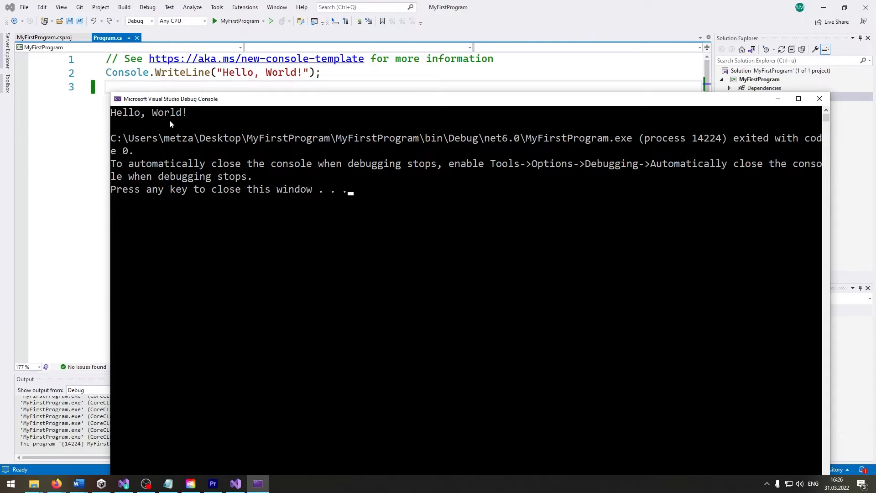
key("Return")
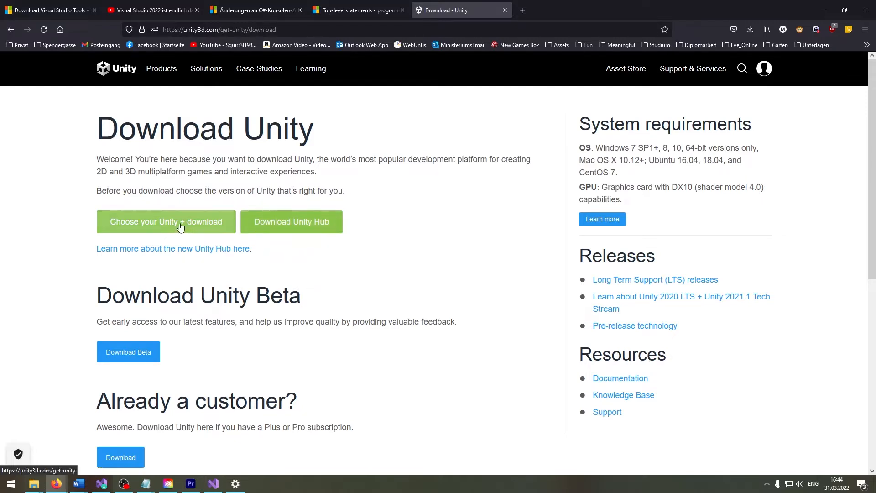
Step: Download Unity Hub from the Unity download page and launch its setup file
left_click(305, 231)
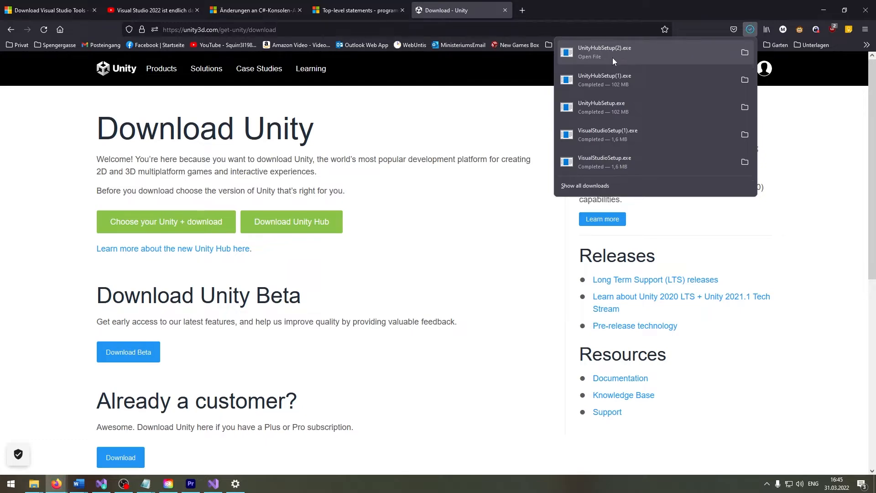
left_click(612, 57)
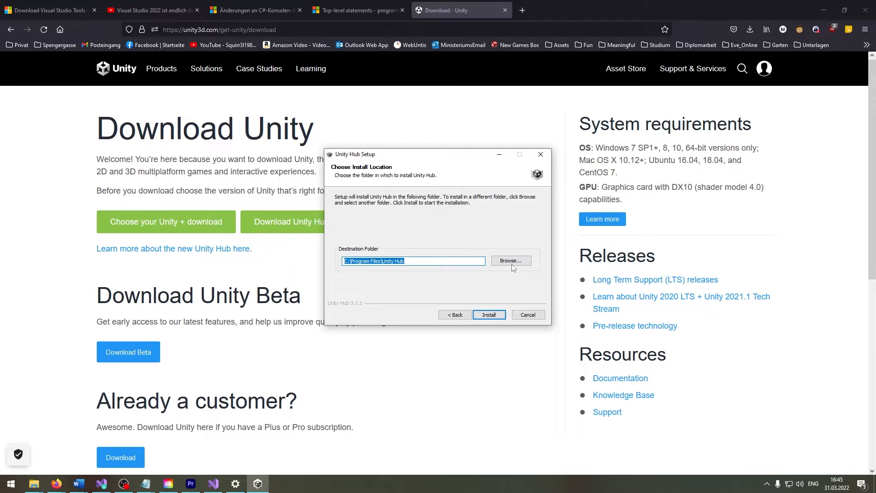
Step: Install Unity Hub into the UnityHub folder on the D: drive and finish the setup with Run Unity Hub enabled
left_click(511, 261)
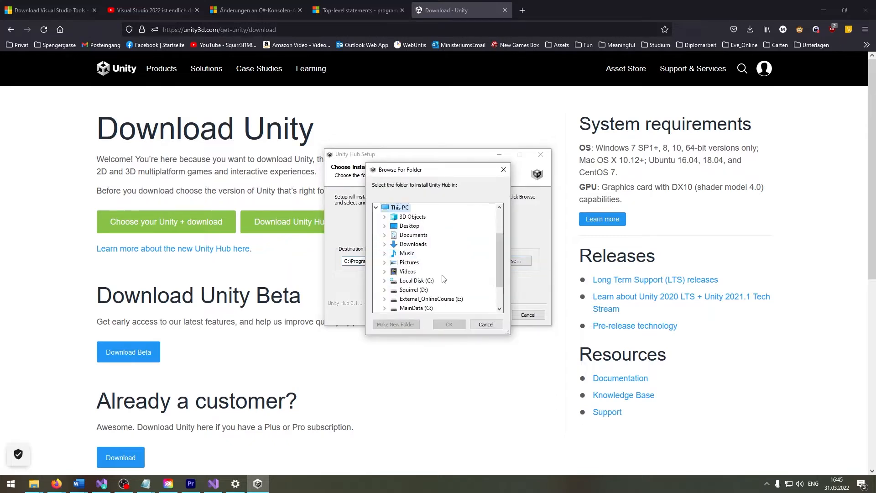
double_click(429, 280)
scroll(435, 281, "down", 1)
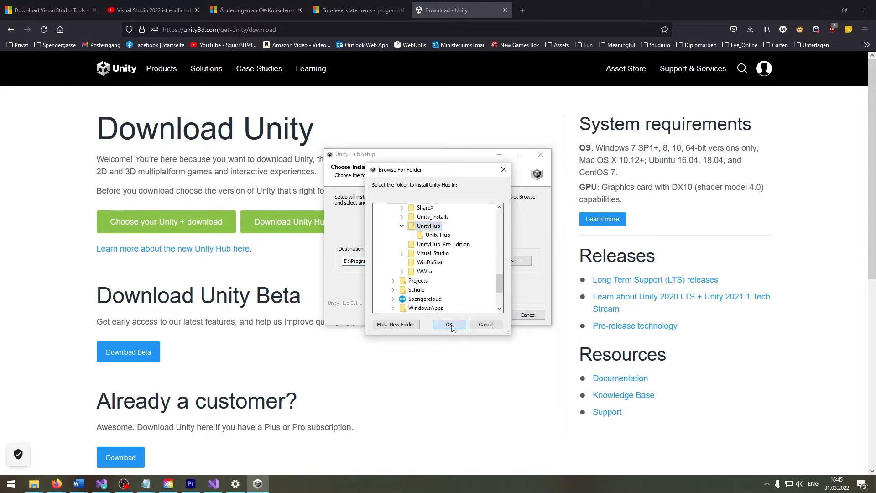
left_click(451, 324)
left_click(489, 314)
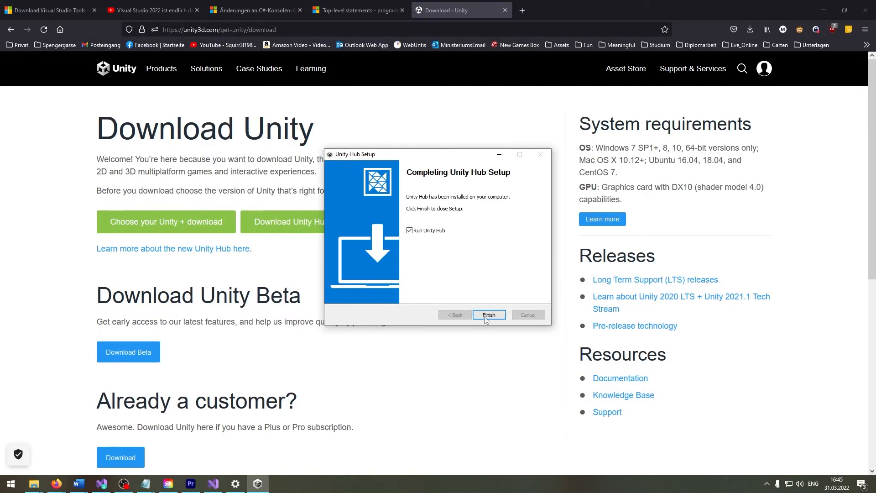
left_click(488, 316)
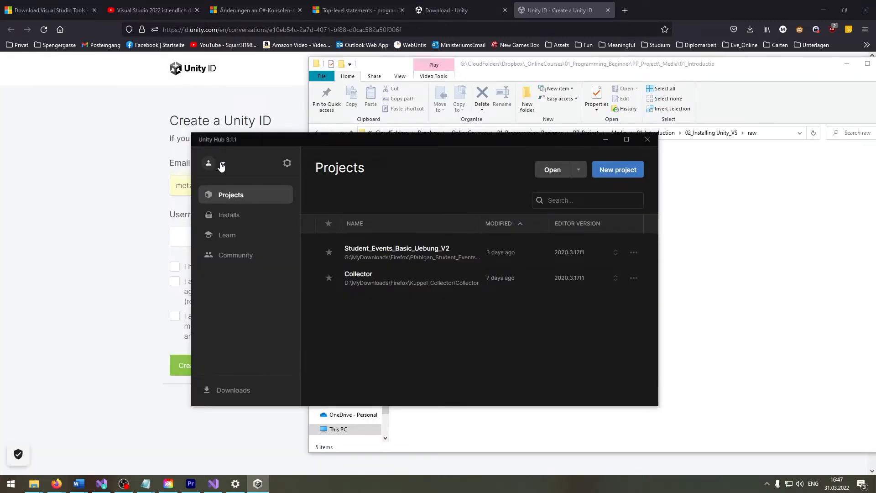
Step: Sign in to the Unity account from Unity Hub and allow the browser to open the unityhub link
left_click(222, 165)
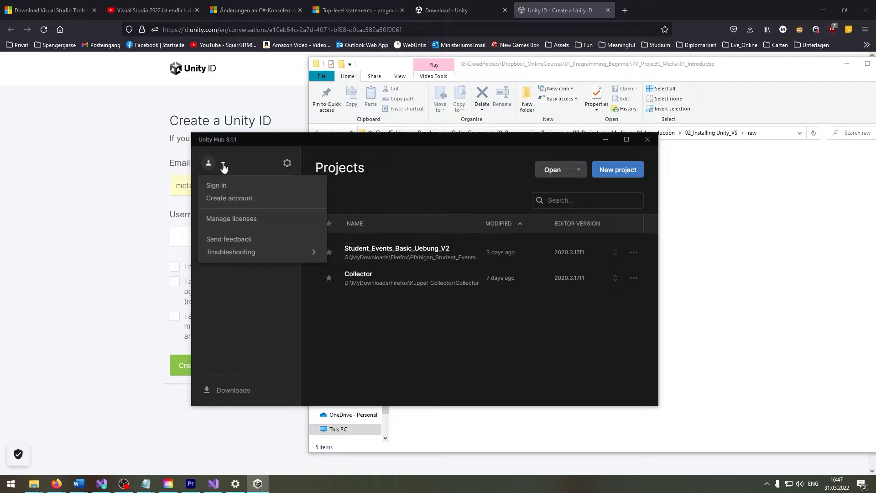
left_click(222, 165)
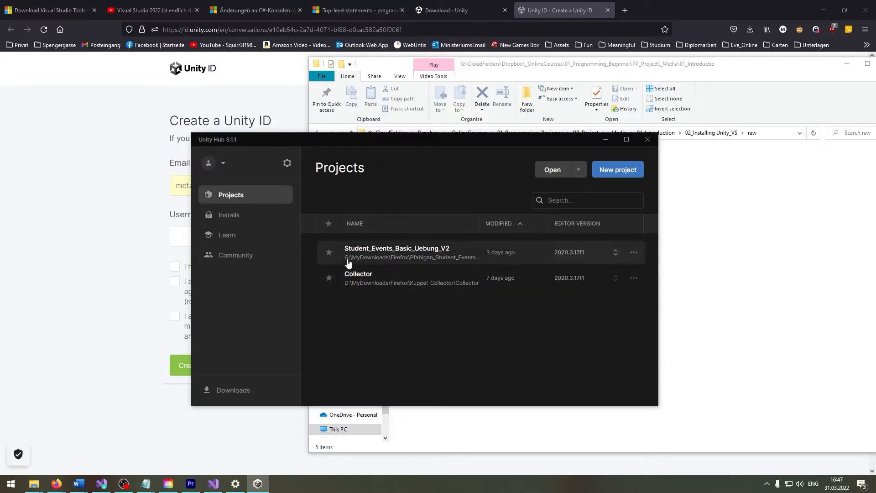
left_click(214, 164)
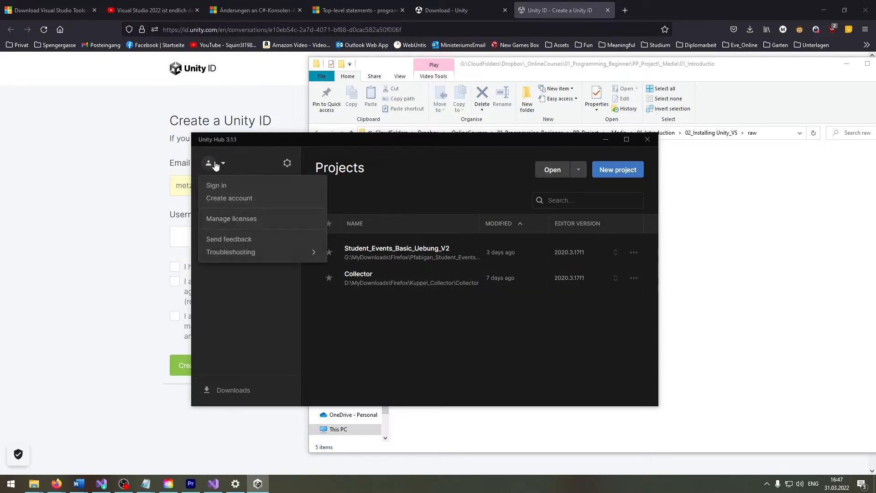
left_click(235, 186)
left_click(245, 287)
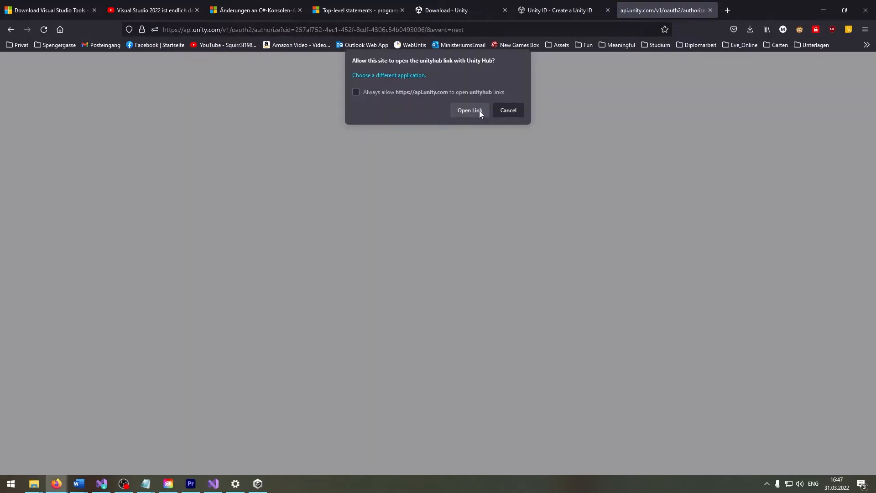
left_click(475, 111)
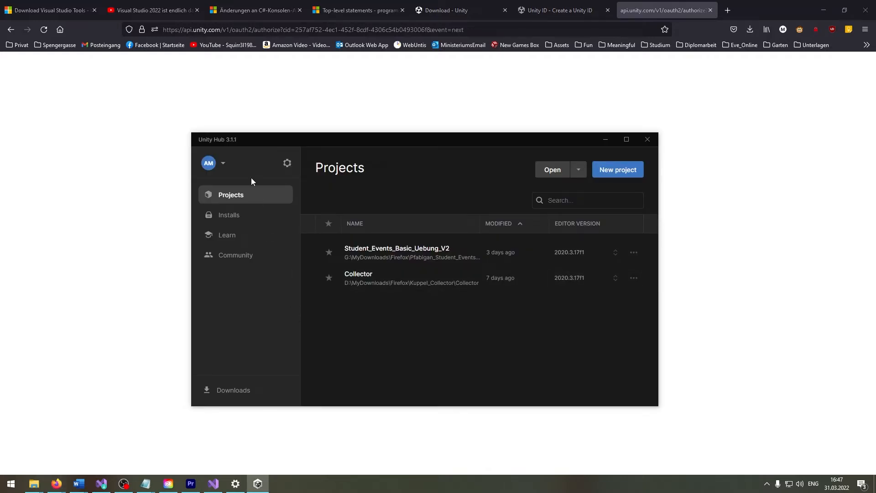
Step: Examine the account's current license and the options for adding one, including the free personal license, and close the preferences
left_click(223, 165)
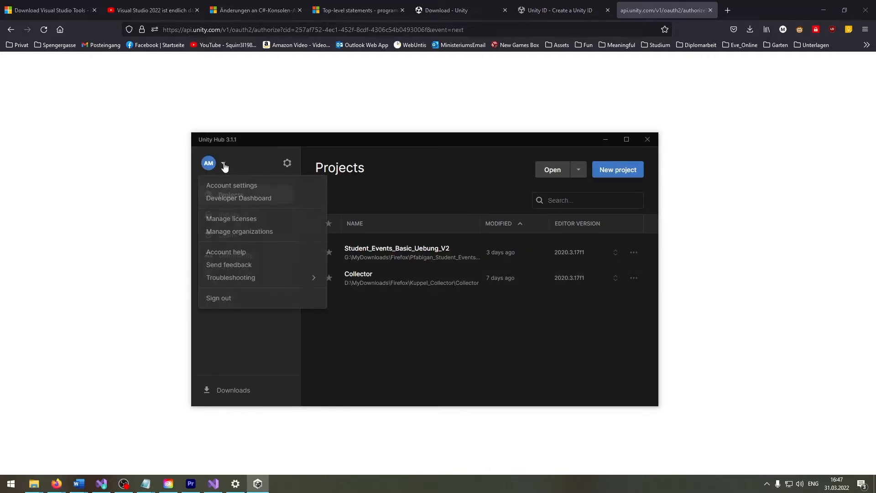
left_click(263, 222)
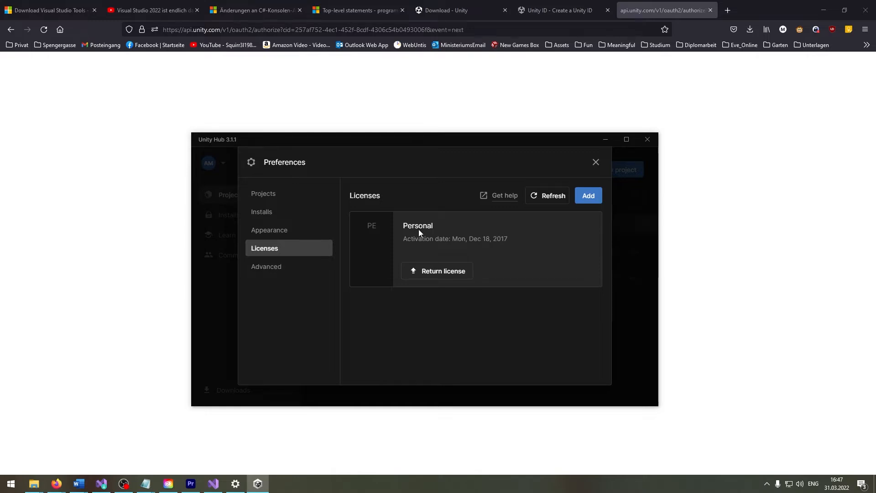
left_click(588, 196)
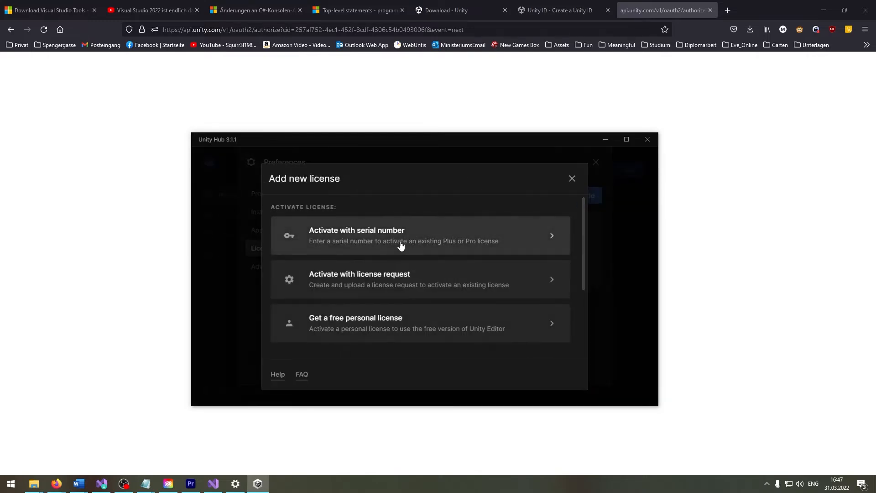
scroll(415, 241, "down", 3)
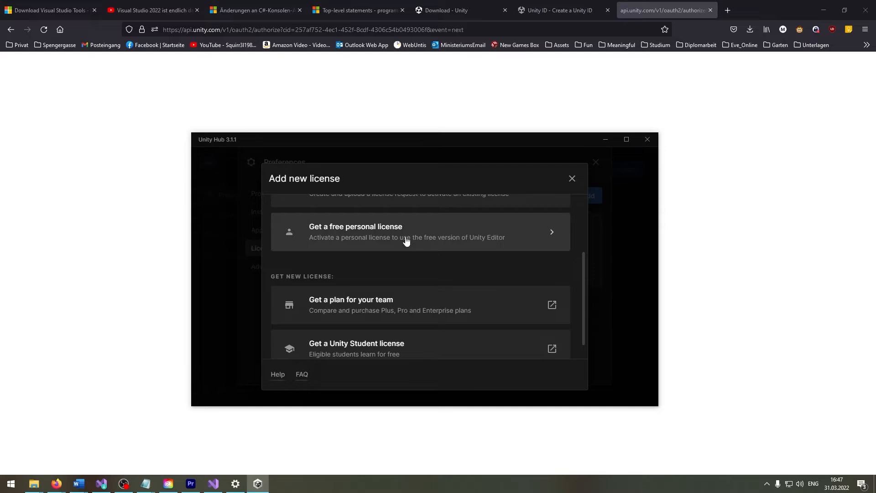
left_click(375, 242)
scroll(425, 315, "down", 2)
left_click(383, 349)
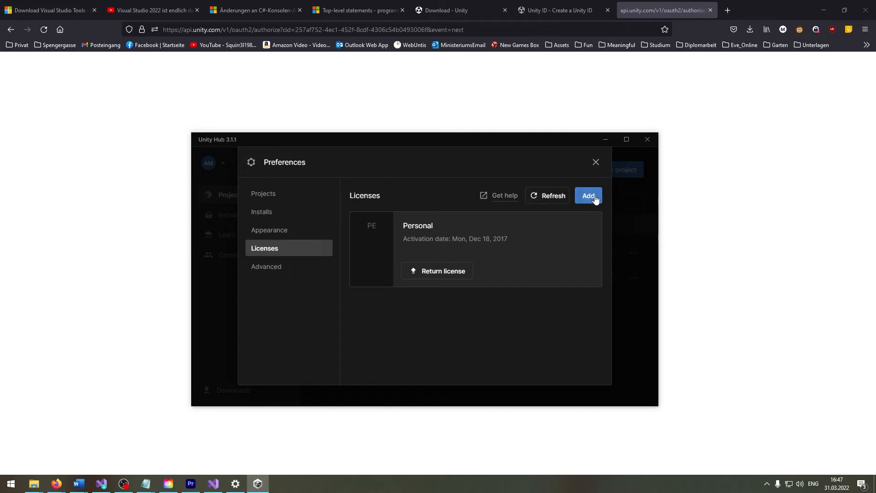
left_click(596, 162)
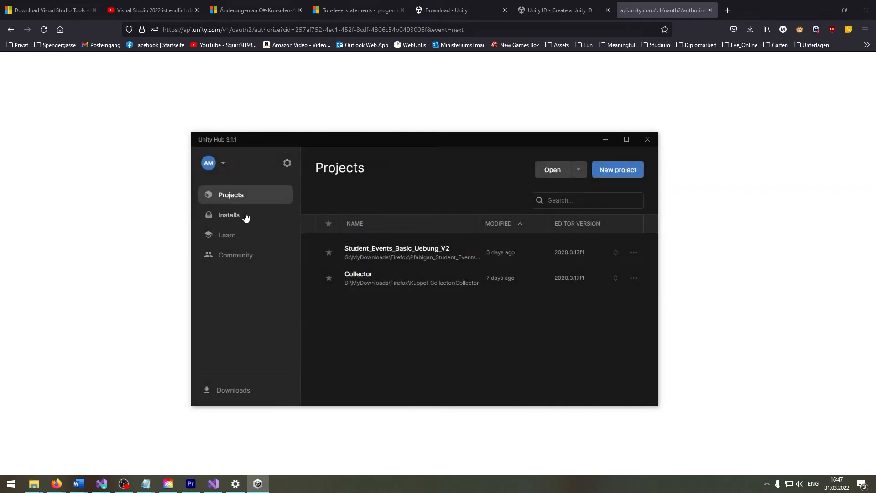
Step: Review the official releases and pre-releases available for a Unity Editor install, and open the download archive
left_click(246, 217)
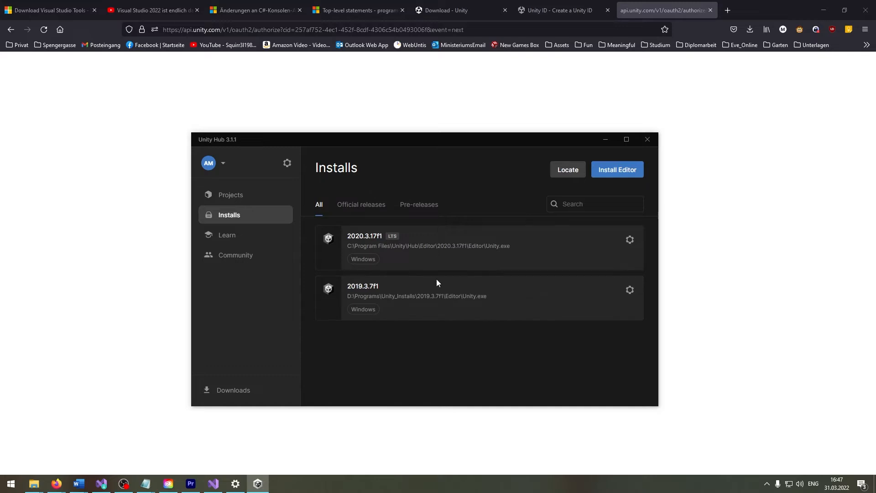
left_click(616, 176)
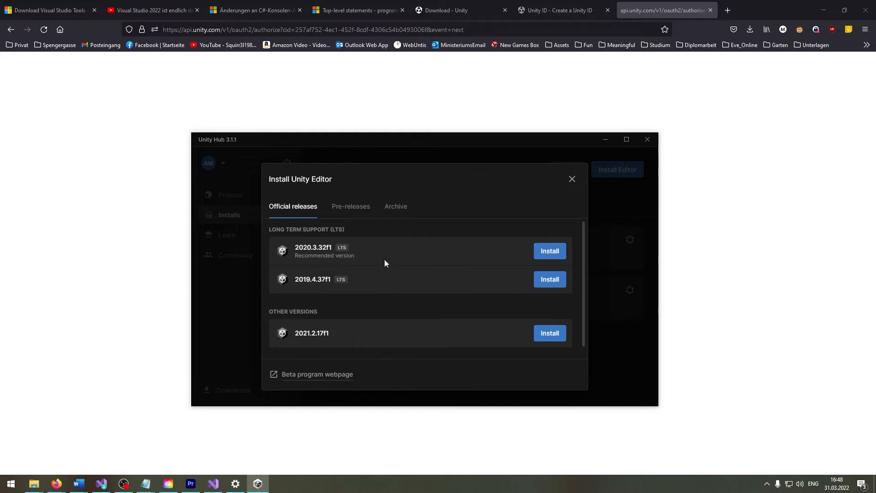
mouse_move(583, 233)
left_mouse_down()
mouse_move(585, 262)
mouse_move(582, 221)
left_mouse_up()
left_click(352, 208)
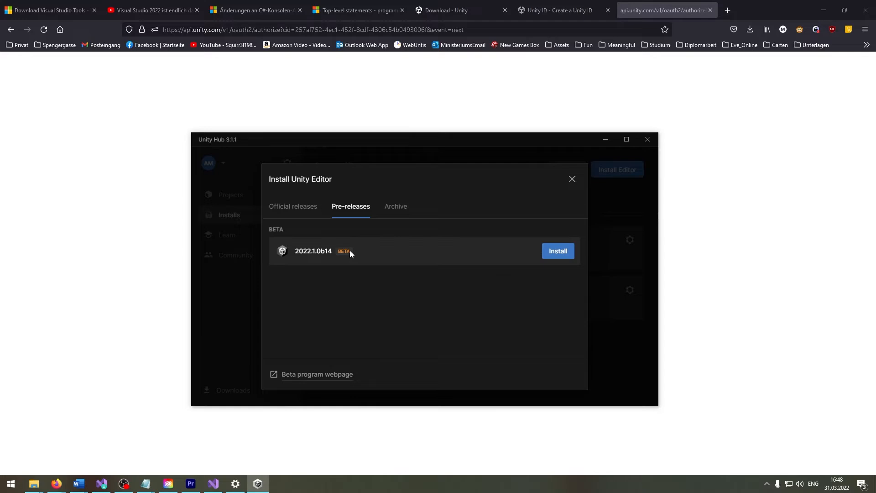
left_click(395, 206)
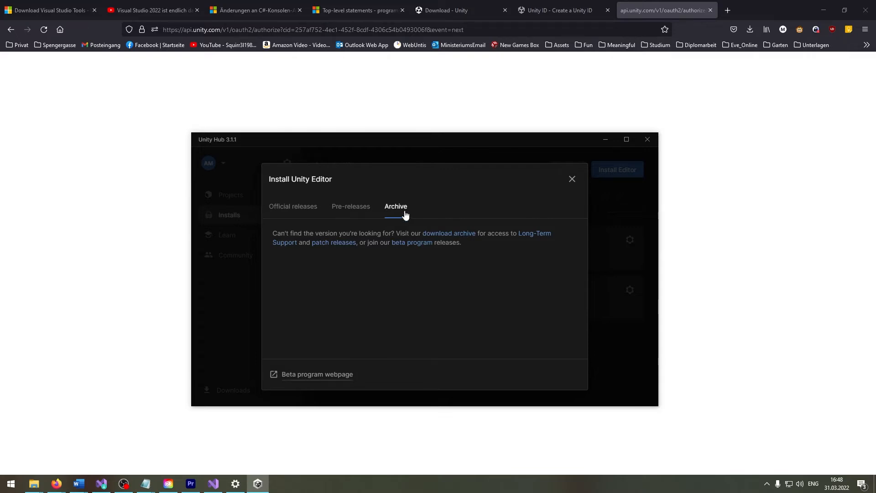
left_click(463, 236)
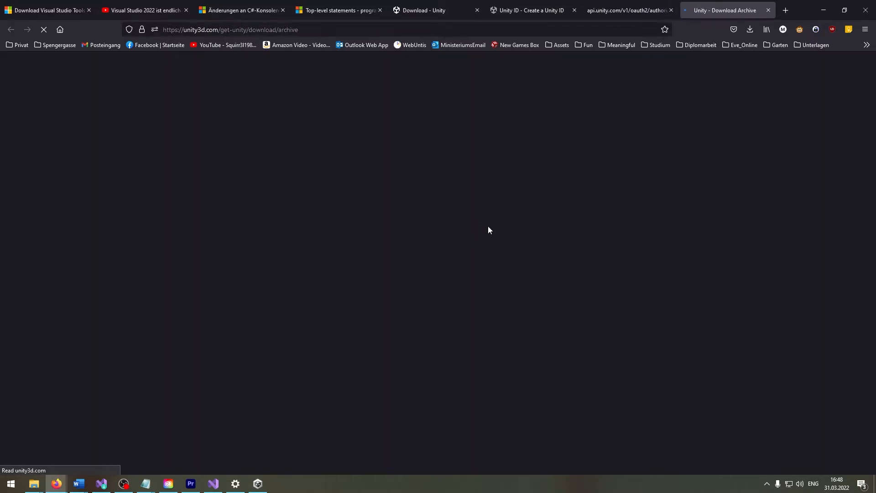
Step: Find Unity 2021.2.17 in the download archive and open its installation in Unity Hub
scroll(429, 267, "down", 4)
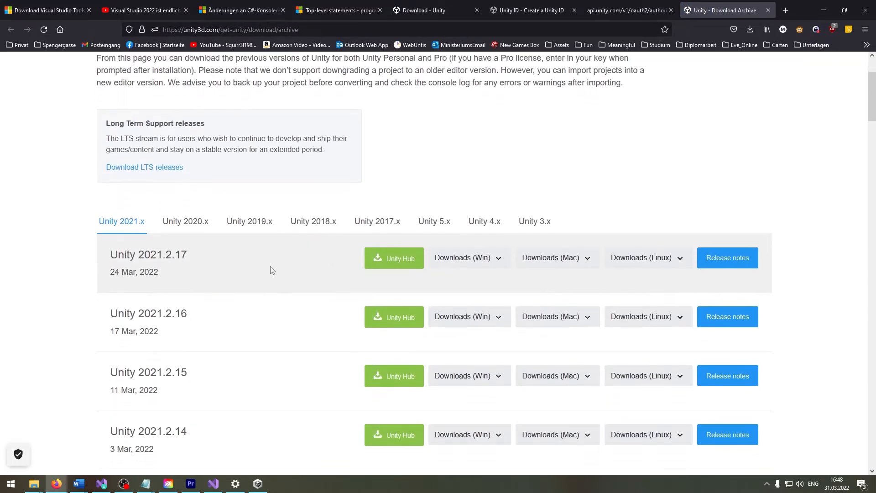
scroll(215, 358, "up", 1)
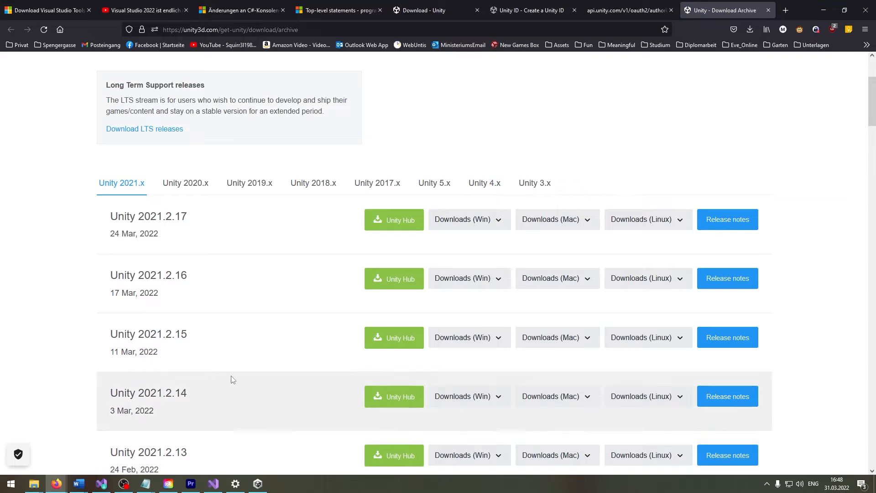
scroll(210, 258, "down", 2)
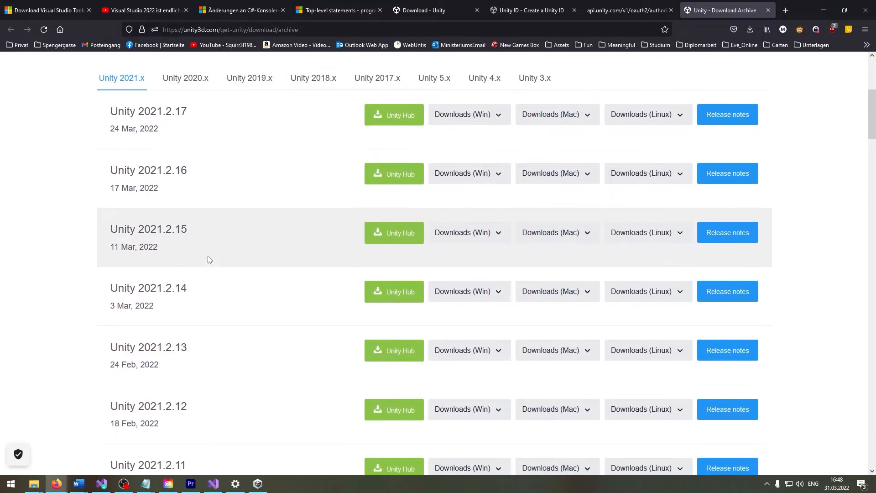
scroll(209, 258, "up", 2)
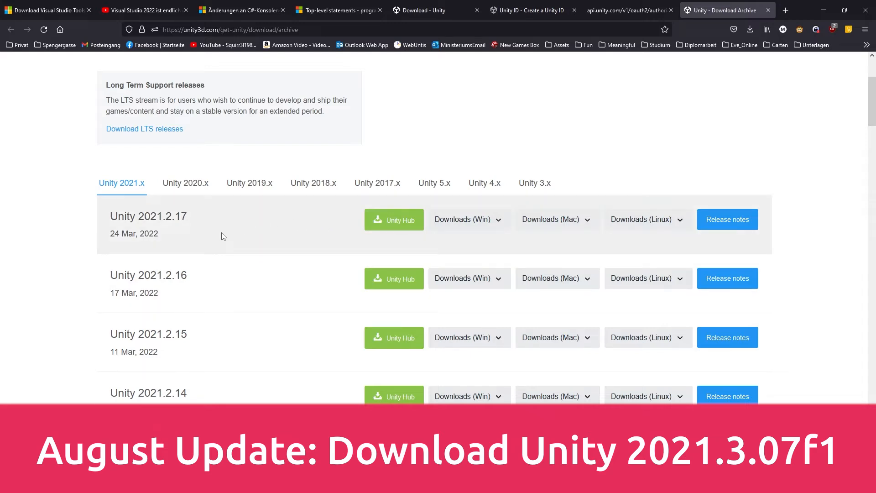
left_click_drag(187, 216, 111, 217)
scroll(196, 229, "down", 2)
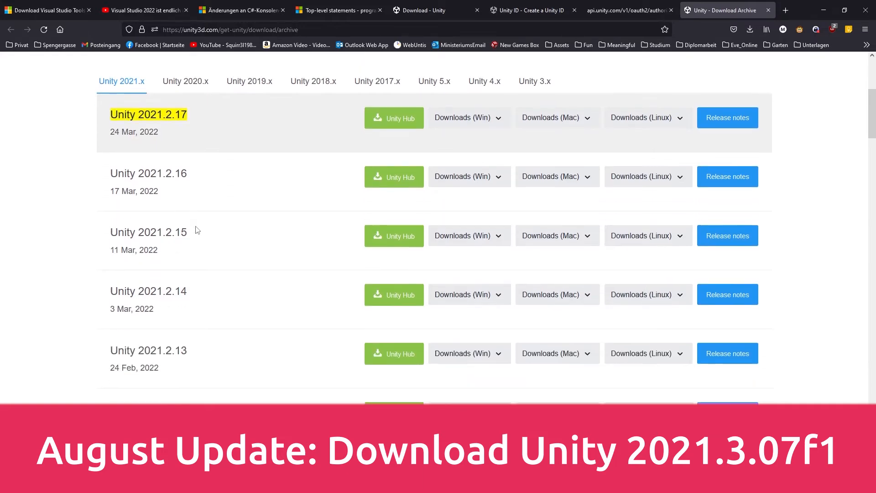
scroll(196, 229, "down", 7)
scroll(222, 237, "up", 7)
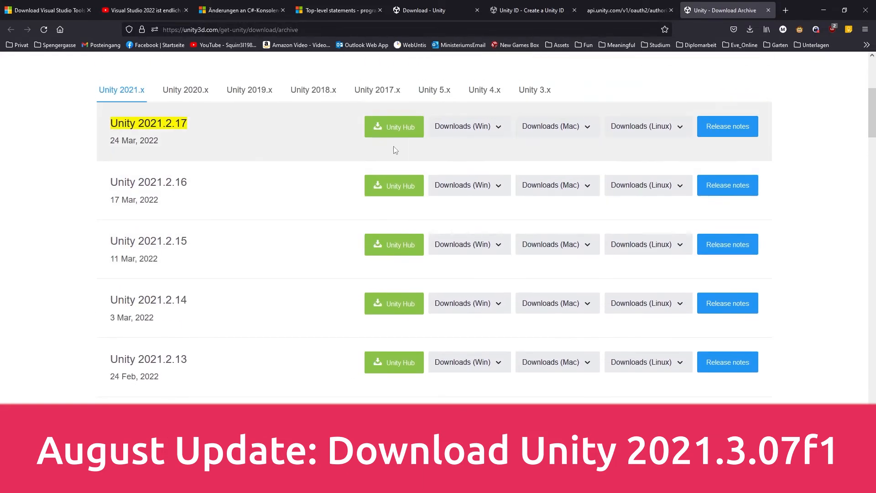
left_click(396, 130)
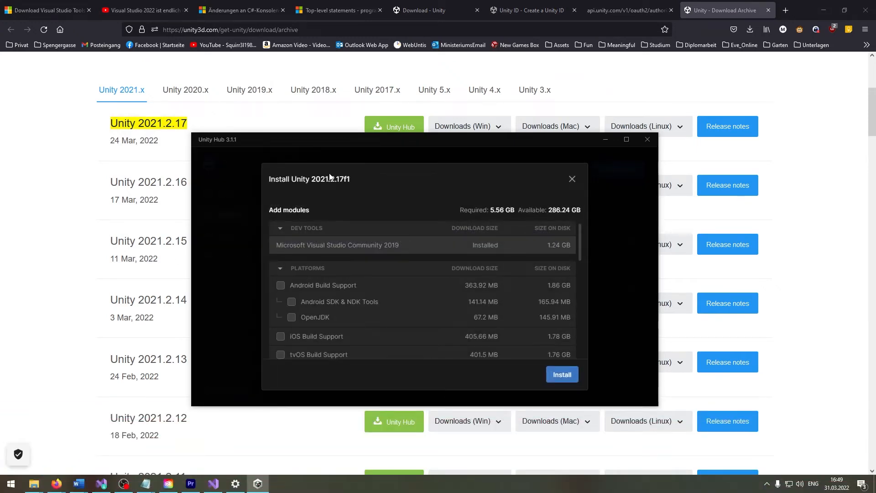
Step: Install Unity 2021.2.17f1 with the Documentation module deselected, and close the Install Unity Editor dialog
left_click_drag(579, 244, 578, 343)
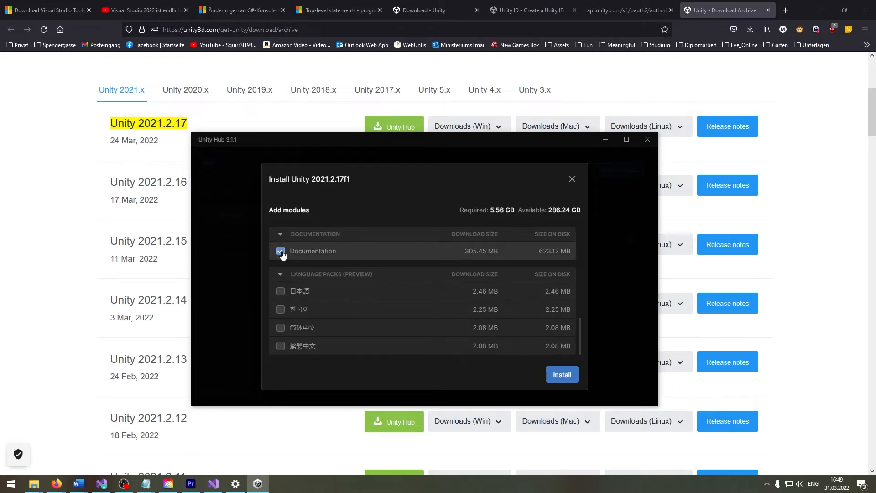
left_click(281, 252)
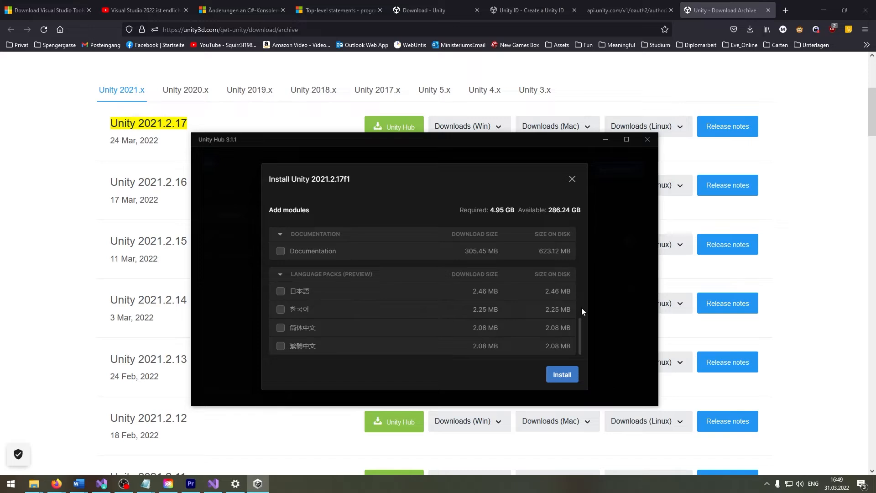
left_click_drag(580, 333, 583, 302)
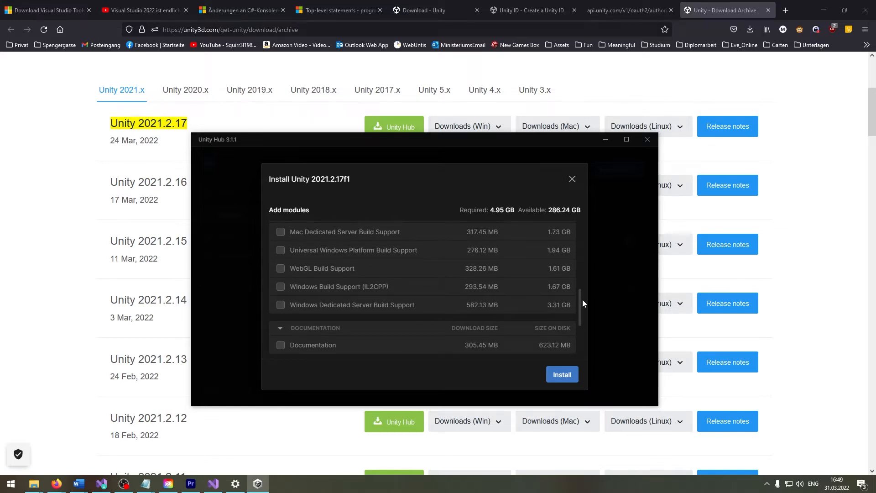
left_click_drag(582, 301, 590, 214)
left_click(562, 374)
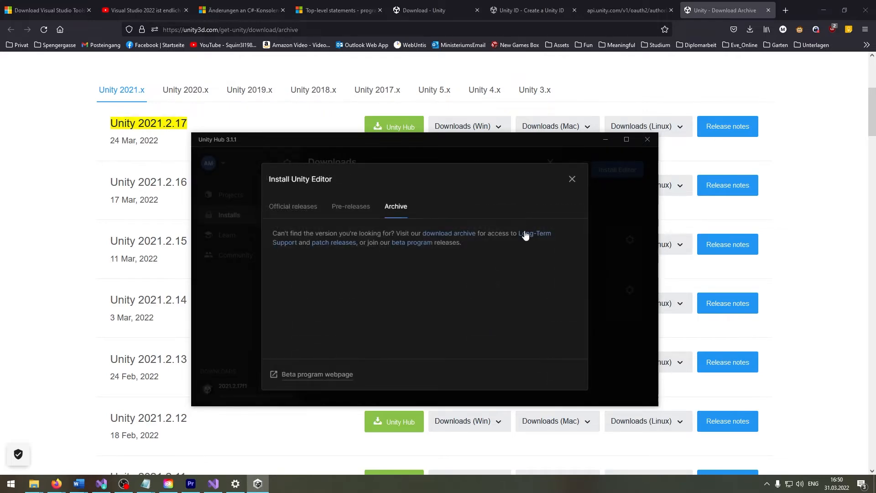
left_click(572, 178)
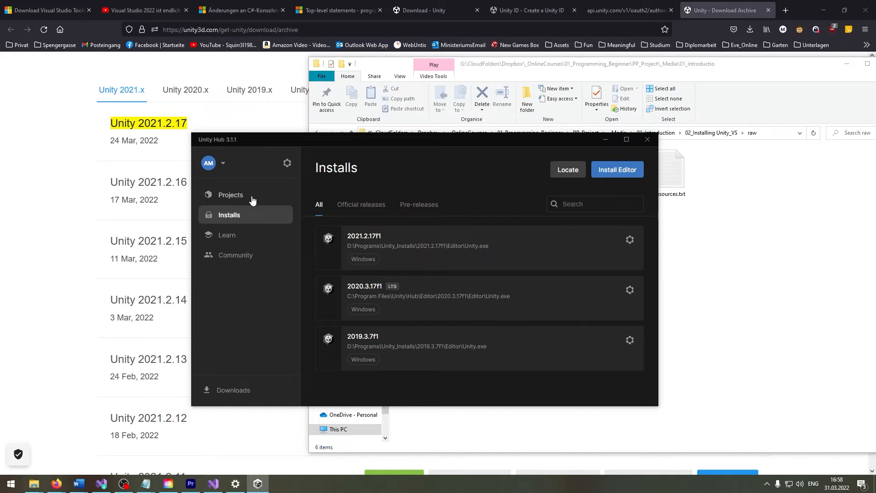
Step: Create a new project from the 2D core template, named MyFirstUnityProject and located on the Desktop
left_click(251, 197)
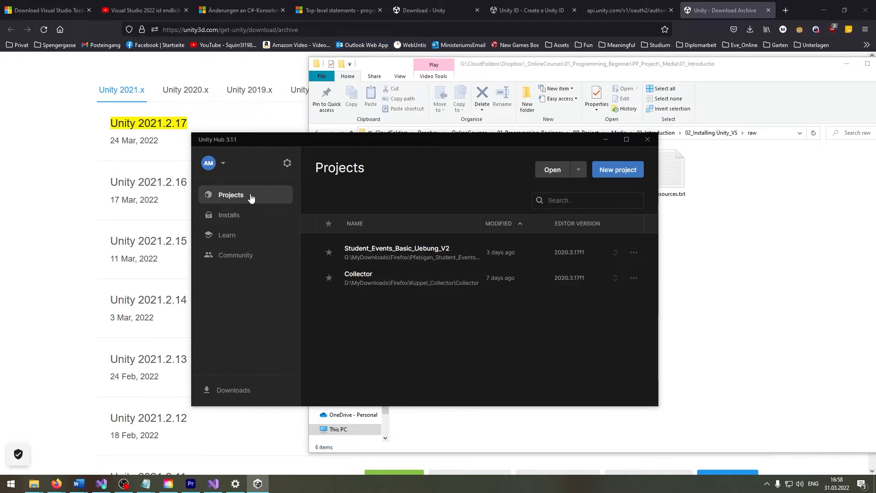
left_click(619, 177)
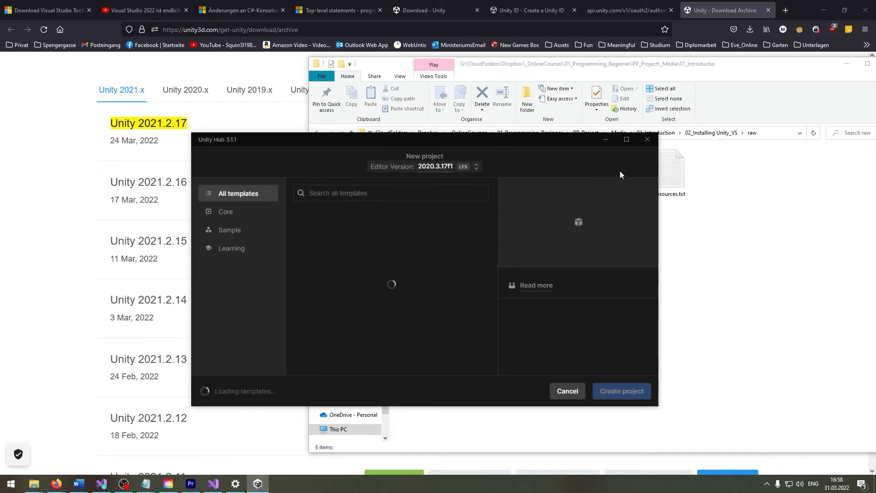
scroll(579, 332, "down", 1)
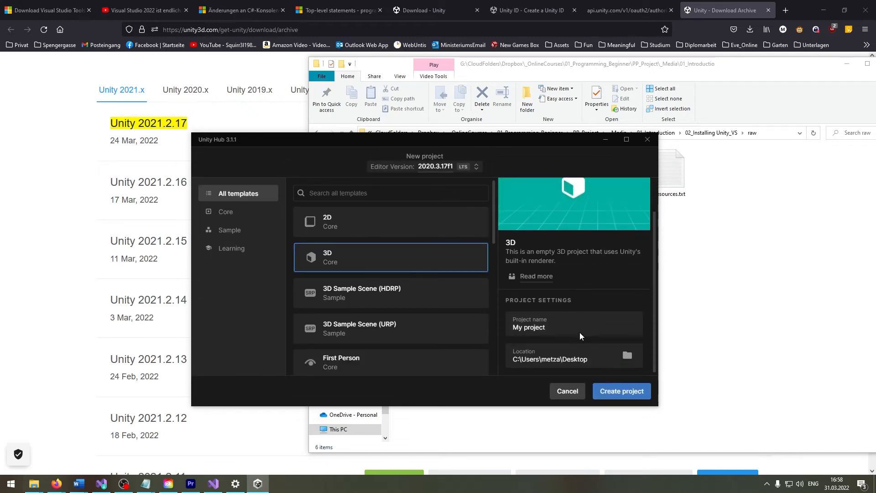
left_click_drag(547, 327, 496, 324)
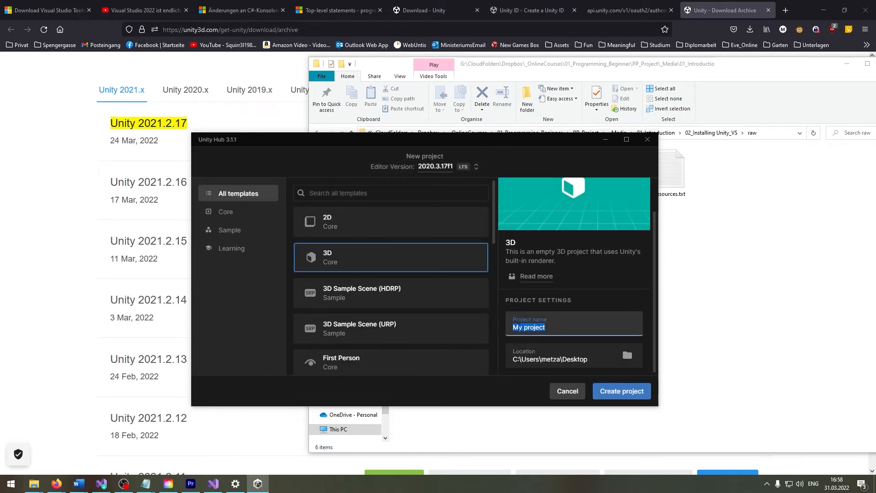
type("MyFirst")
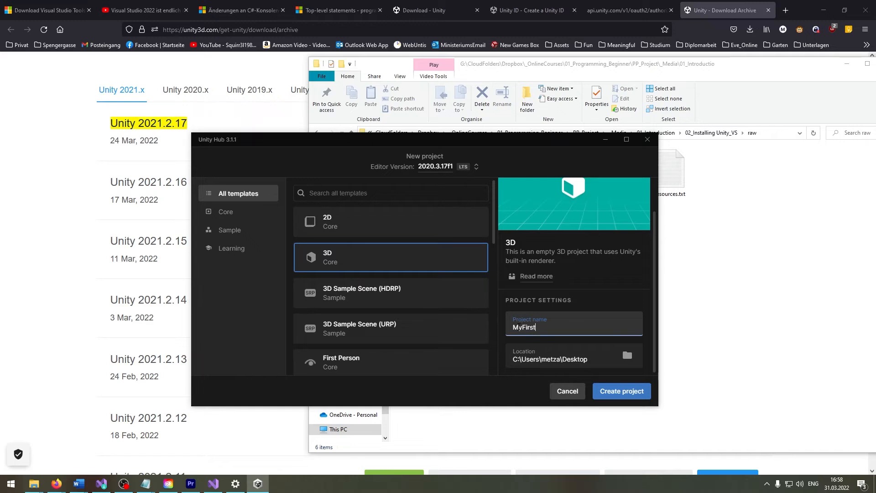
type("UnityProject")
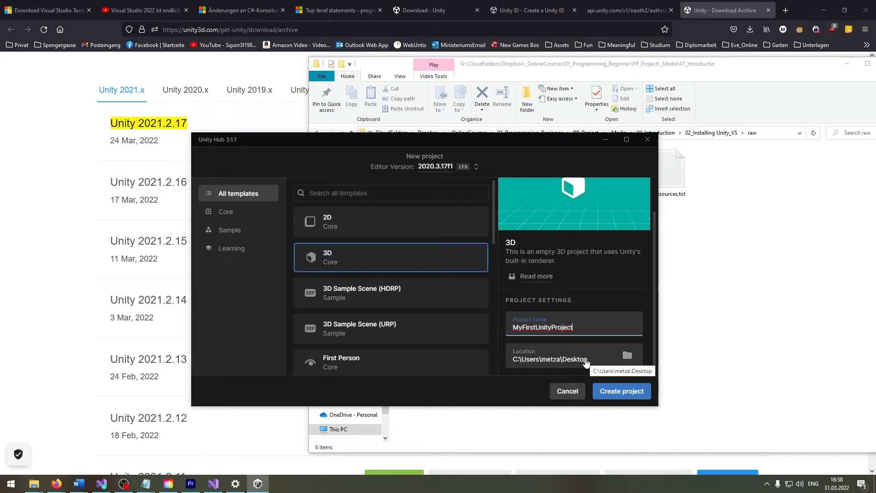
left_click(388, 232)
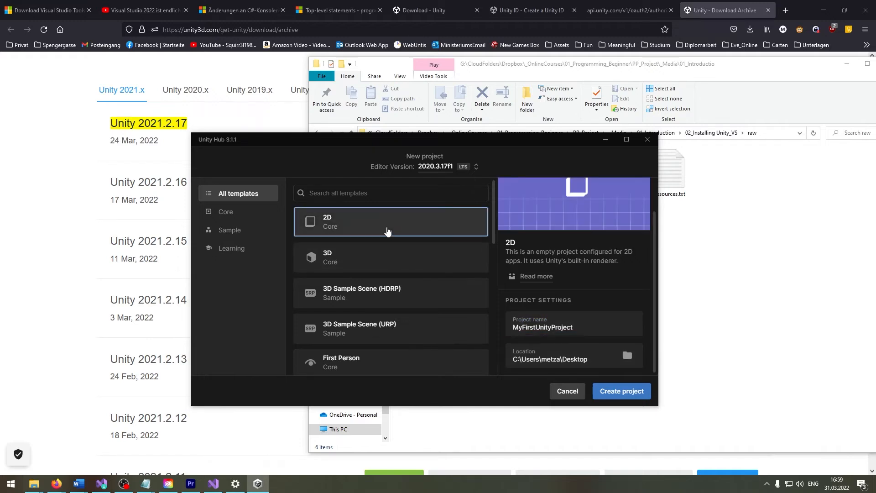
left_click(603, 393)
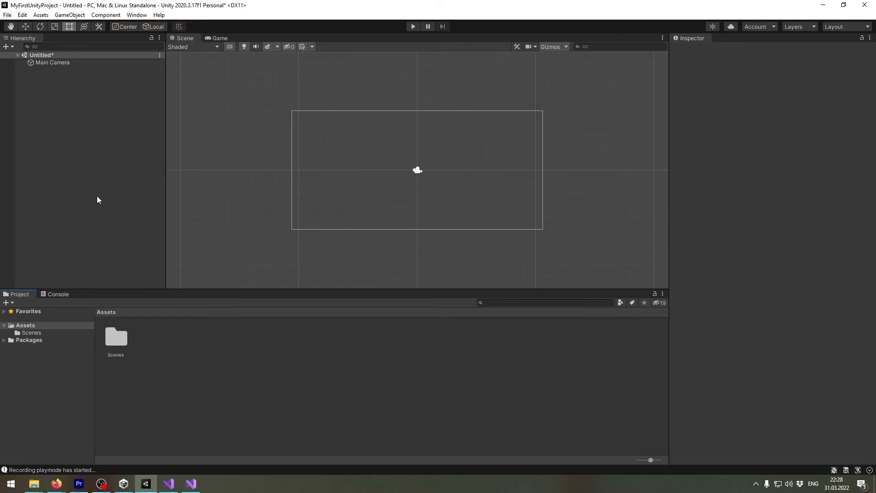
Step: Set the External Script Editor in the editor preferences to Visual Studio Community 2022
left_click(24, 15)
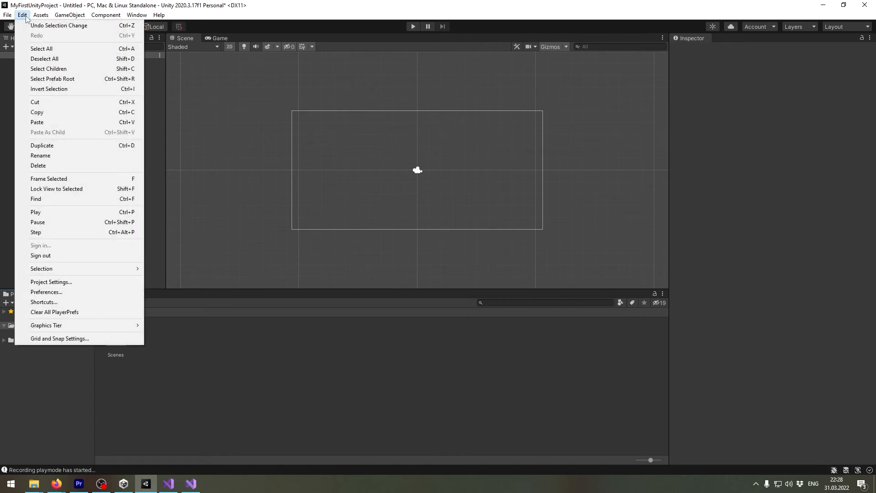
left_click(58, 292)
left_click(326, 219)
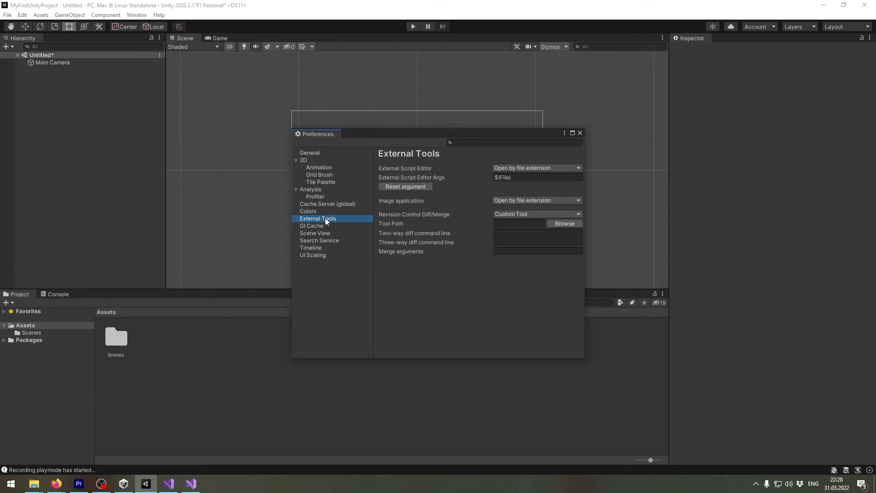
left_click(509, 169)
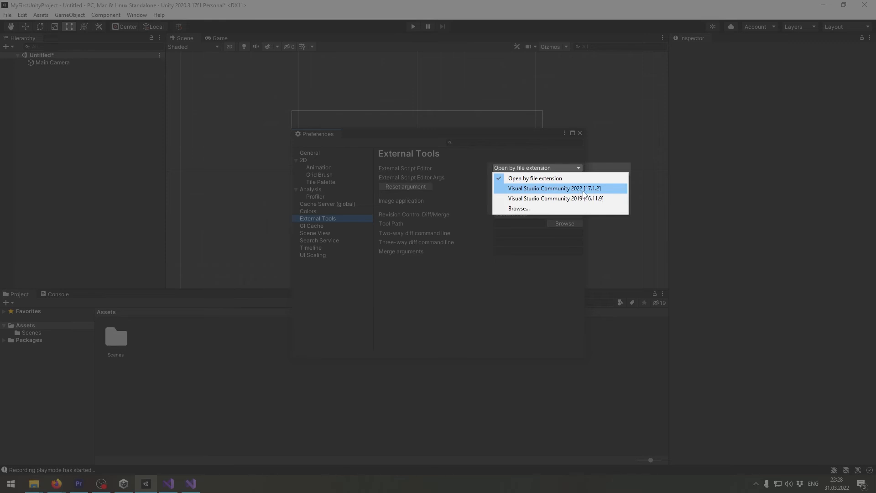
left_click(583, 192)
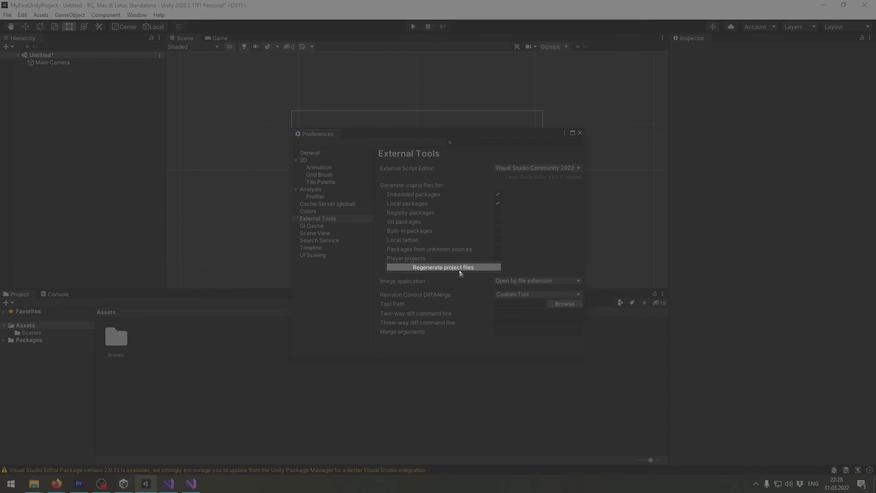
Step: Regenerate the project files from the External Tools preferences and close the Preferences window
left_click(458, 269)
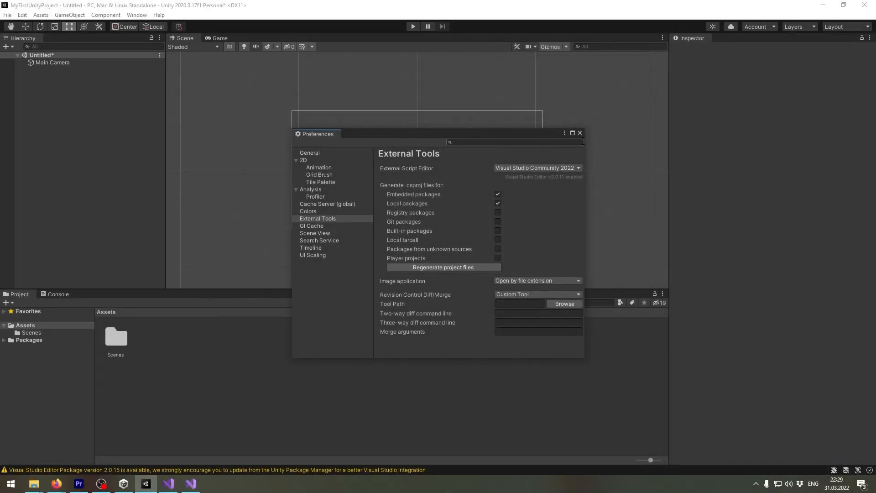
left_click(580, 133)
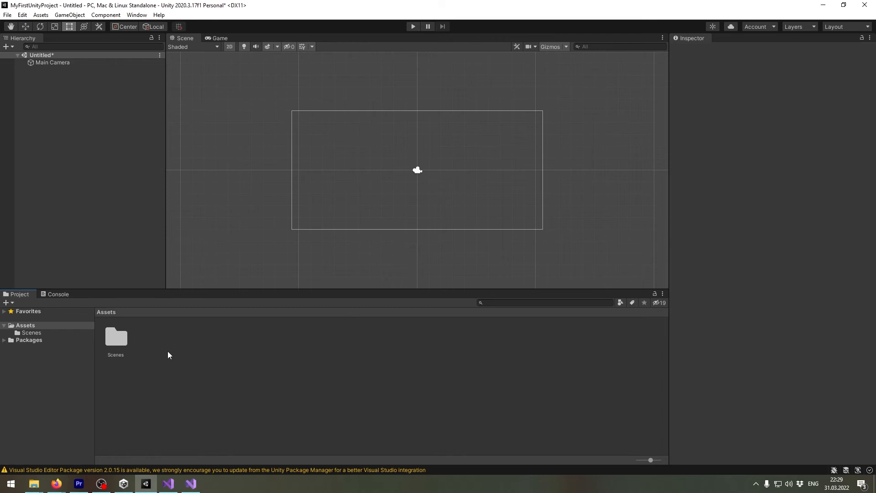
right_click(161, 336)
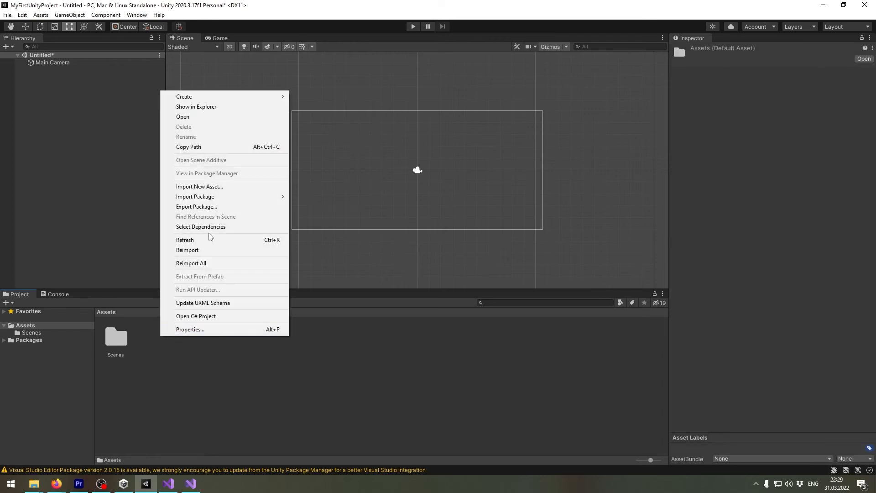
mouse_move(221, 97)
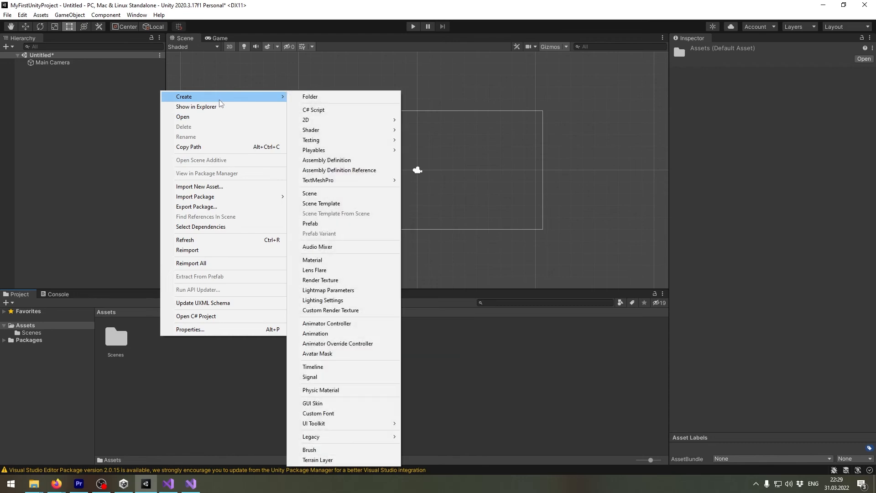
left_click(180, 381)
Step: Create a C# script in the project's Assets folder, keeping the default name NewBehaviourScript
right_click(158, 341)
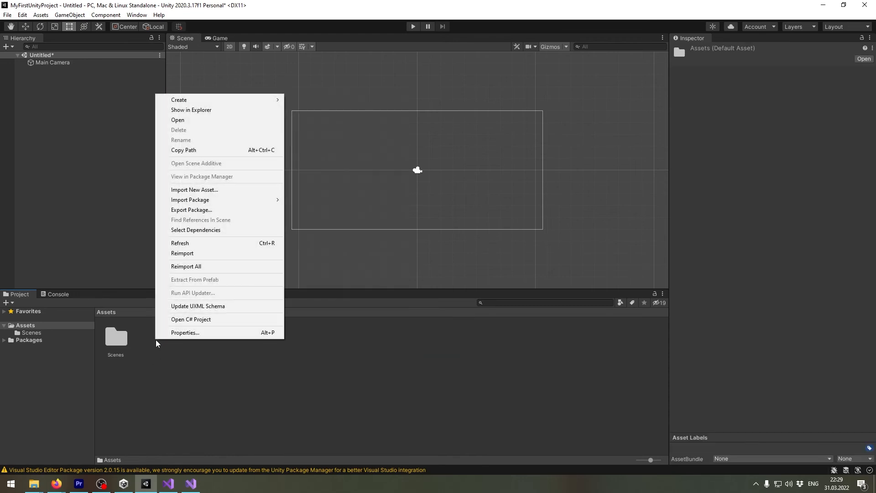
mouse_move(209, 104)
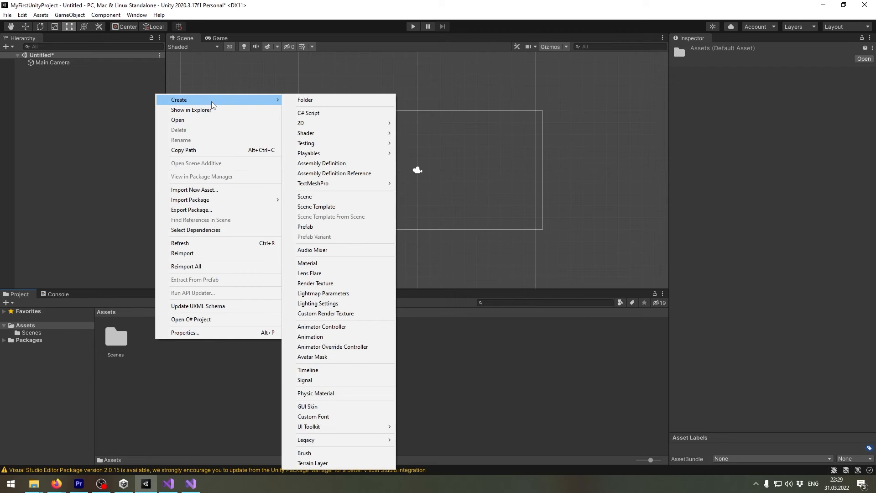
left_click(327, 113)
key("Return")
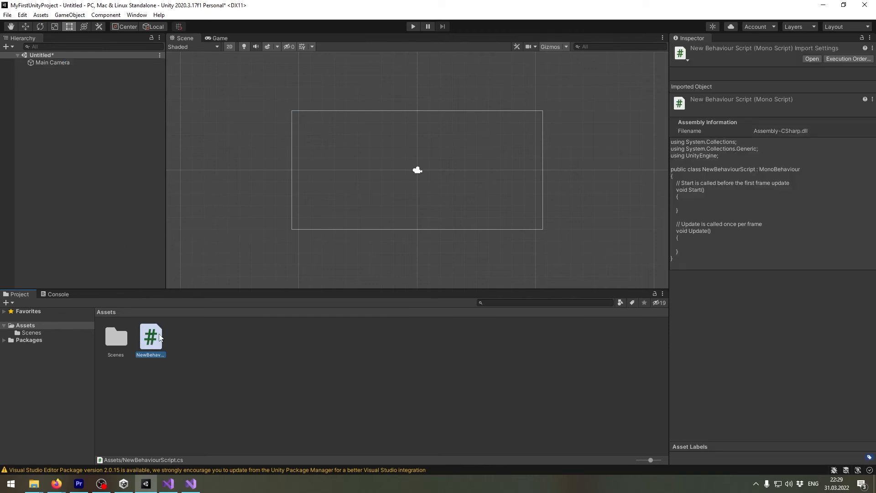
Step: Attach NewBehaviourScript to the Main Camera as a component
left_click(68, 63)
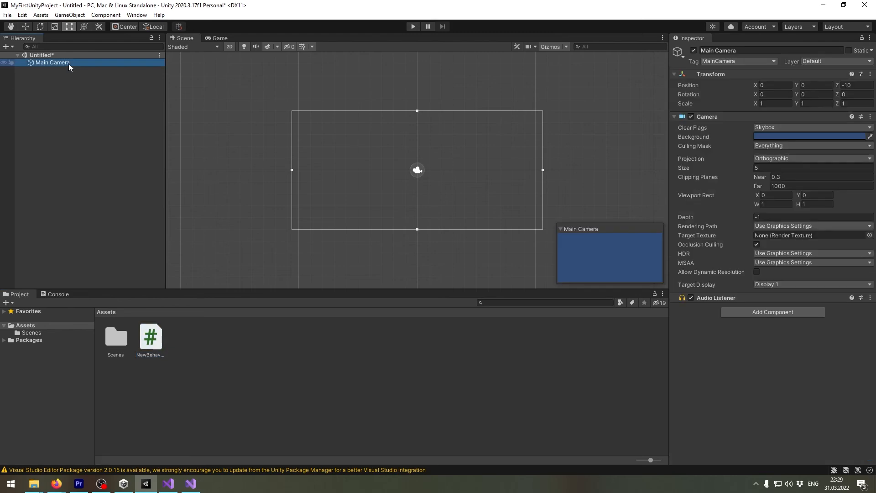
left_click(150, 343)
left_click_drag(151, 343, 793, 352)
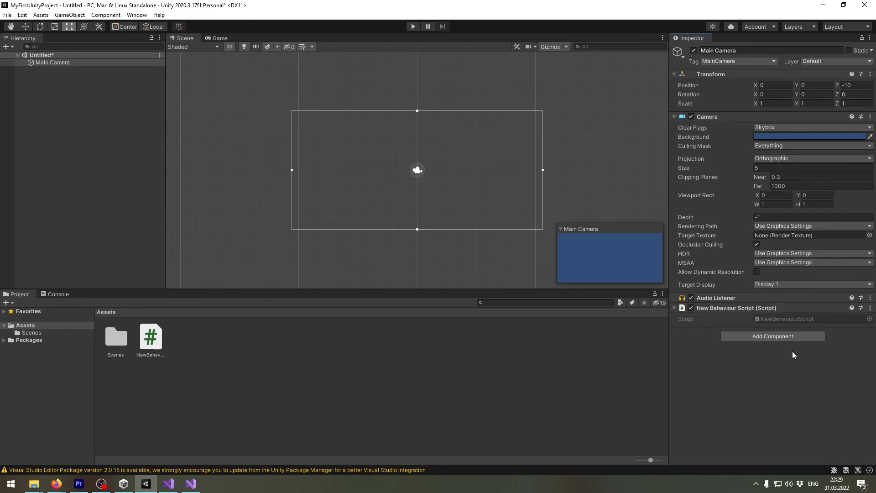
Step: Open NewBehaviourScript in Visual Studio and test code suggestions inside Start() with the text "Game", undoing that entry
left_click(155, 337)
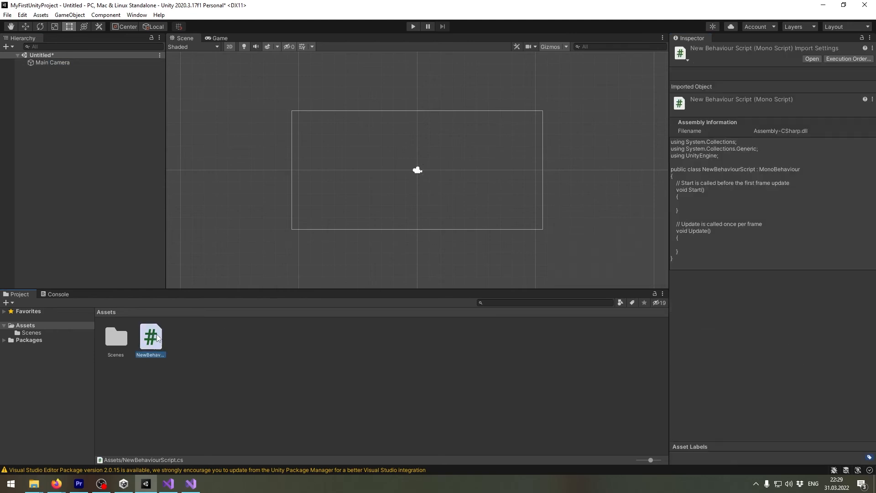
double_click(151, 337)
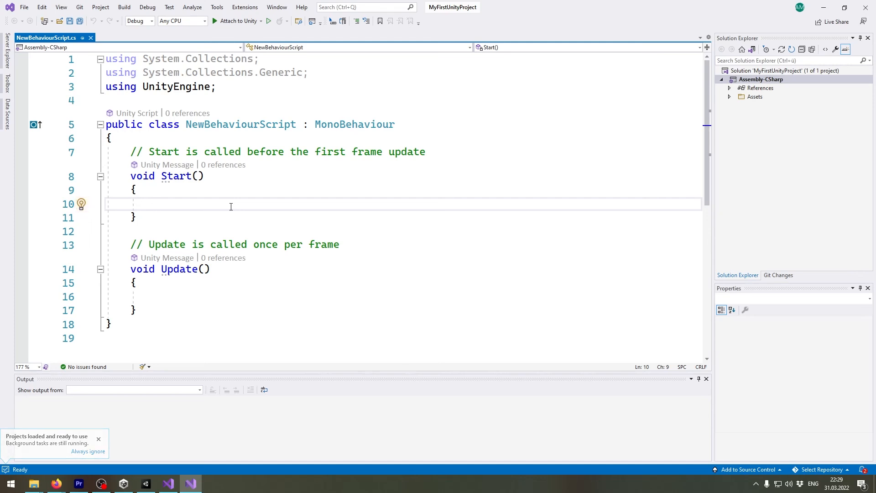
type("Game")
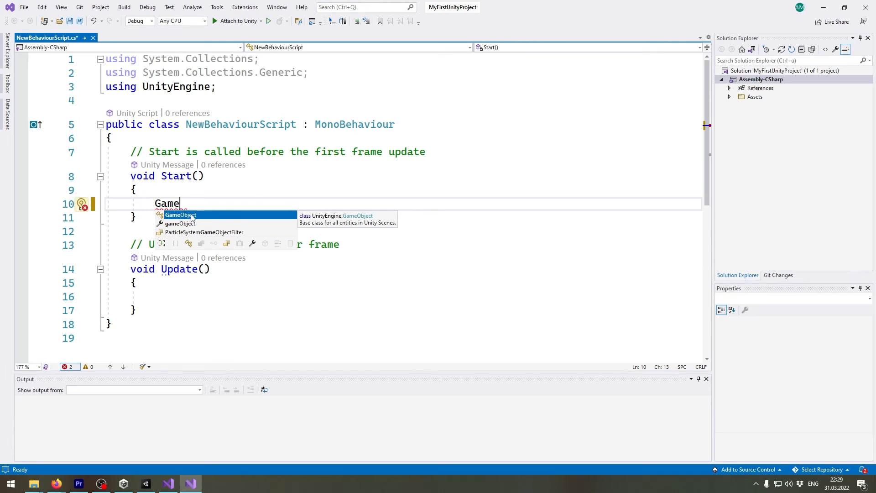
key("ctrl+z")
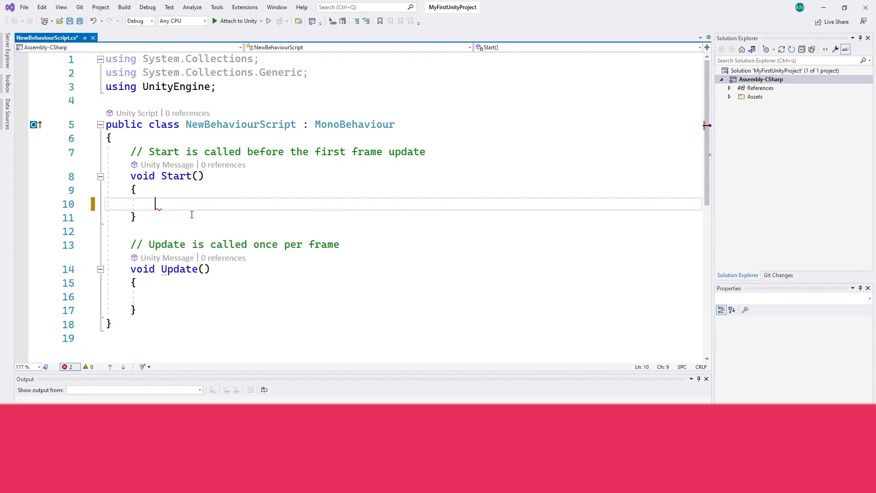
Step: Add the line Debug.Log("Hello World"); inside the Start() method and save the script
type("Debug.")
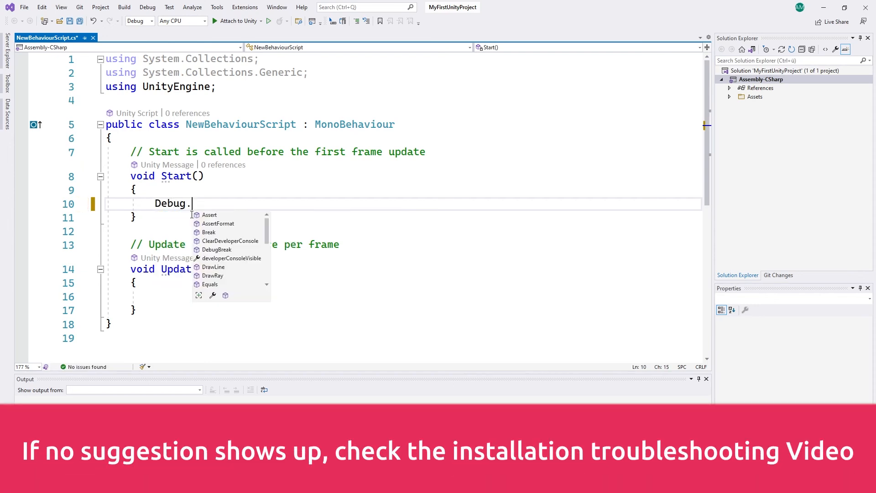
type("Log(\"Hello World")
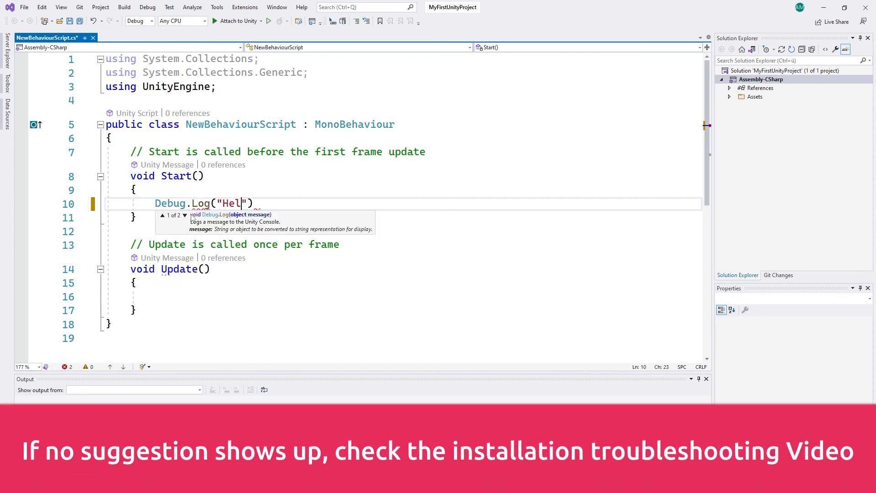
type("\");")
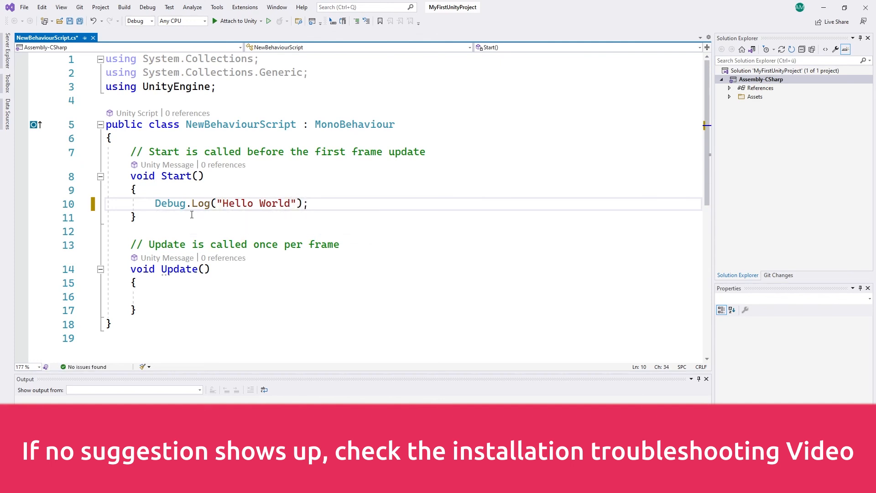
key("ctrl+s")
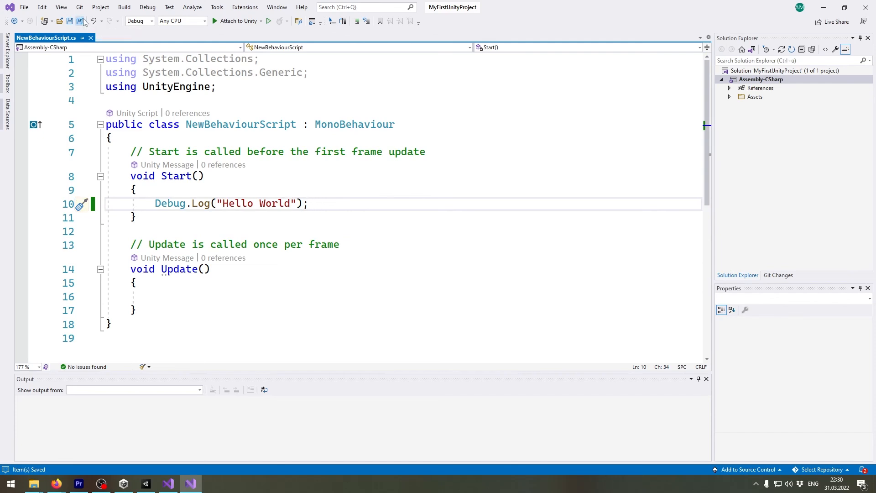
Step: Switch back to Unity, play the scene to inspect the Hello World entry in the Console, and exit play mode
left_click(146, 483)
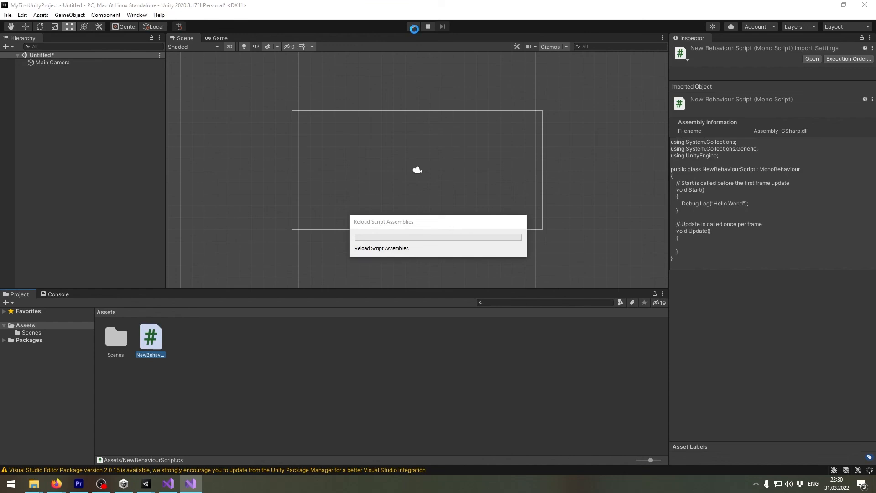
left_click(413, 26)
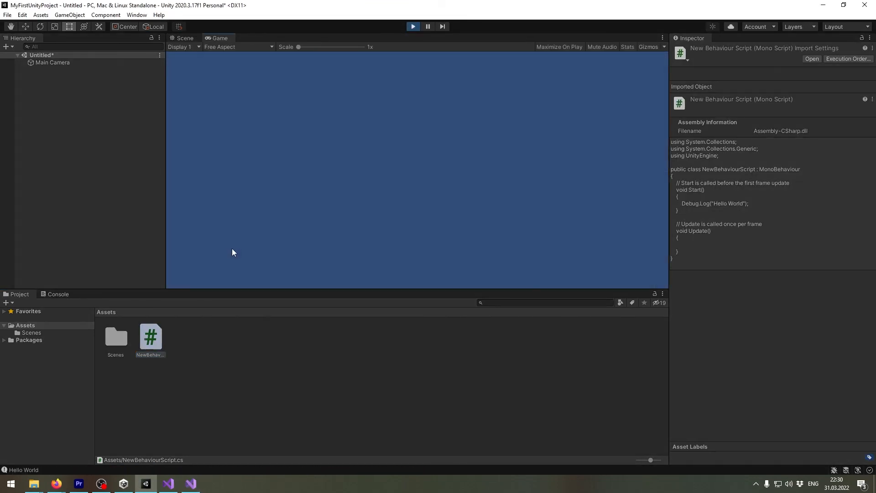
left_click(58, 294)
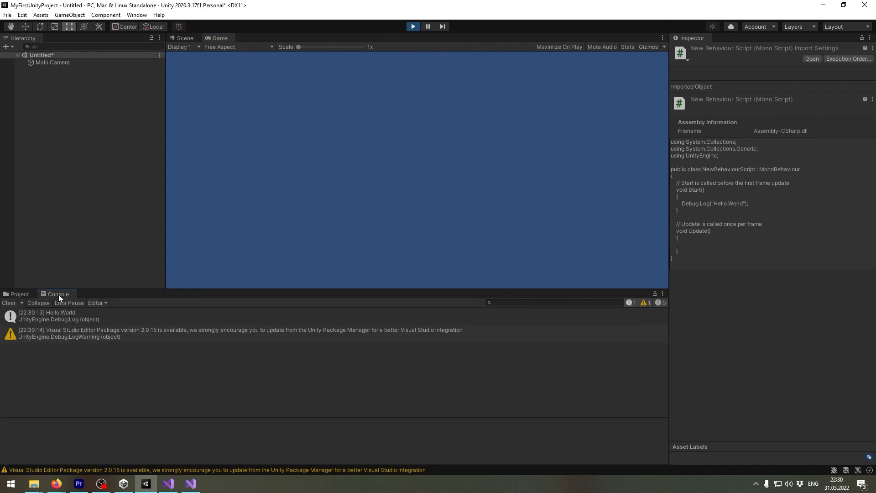
left_click(59, 318)
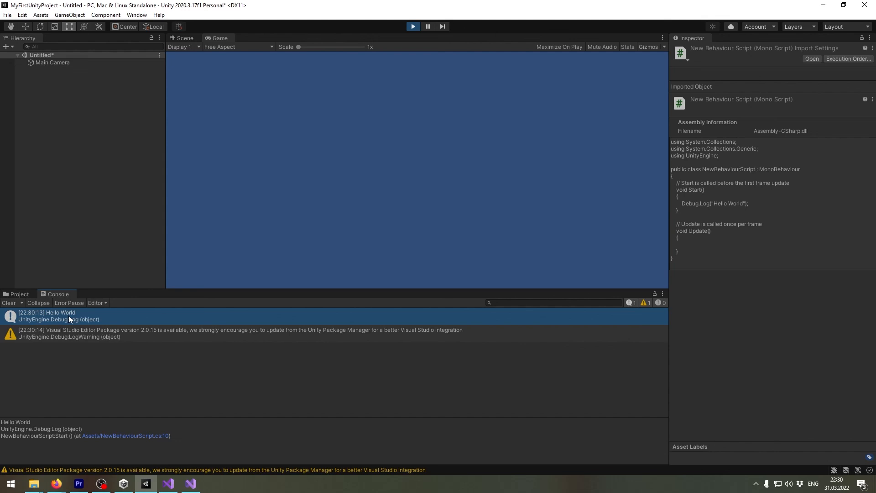
key("ctrl+p")
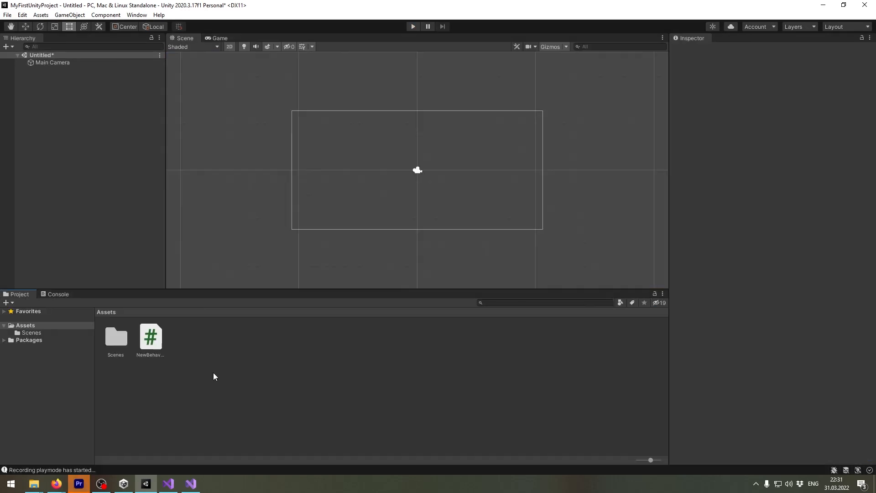